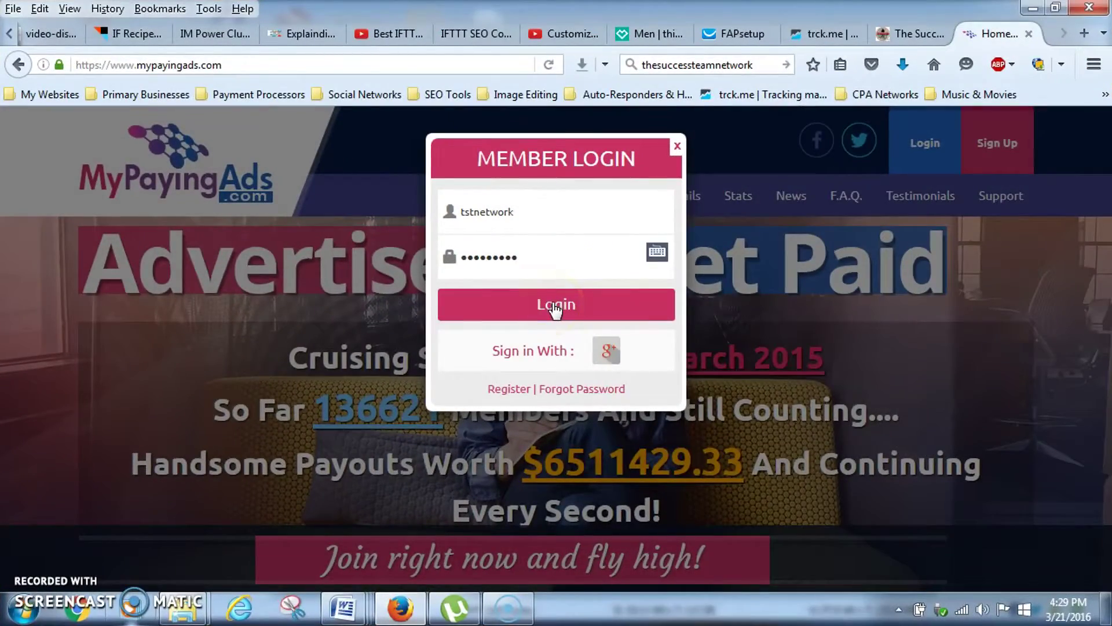
Submit the Member Login form to reach the Member Overview dashboard.
{"action": "left_click", "coordinate": [553, 305]}
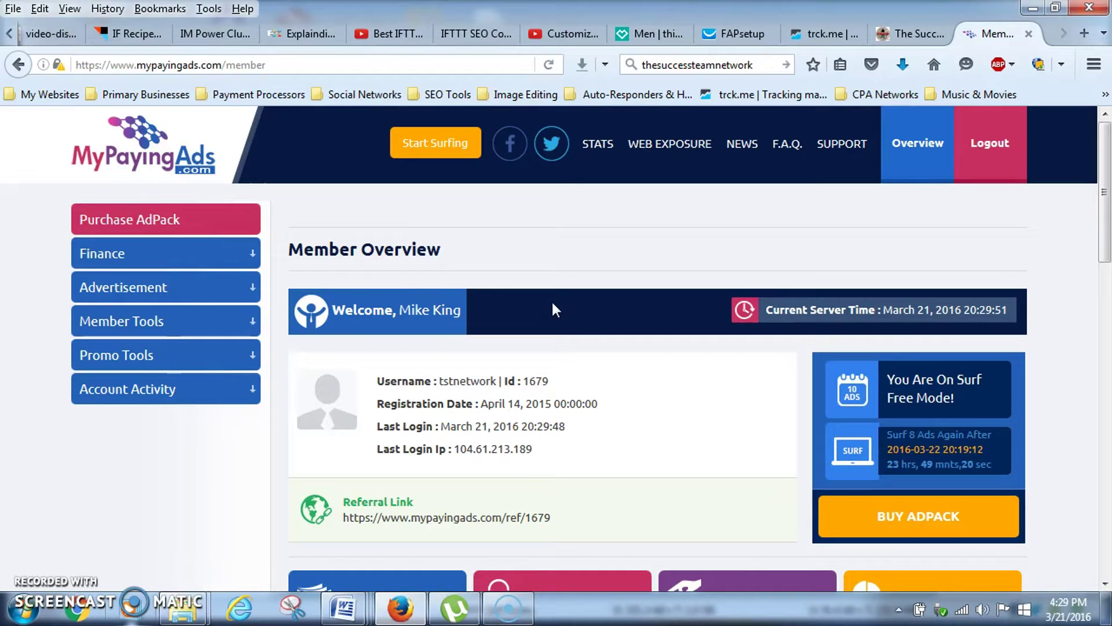
Review the overview balances: $9.5 commission, $1.75 earning, $0 cash and re-purchase.
{"action": "scroll", "coordinate": [553, 302], "scroll_direction": "down", "scroll_amount": 5}
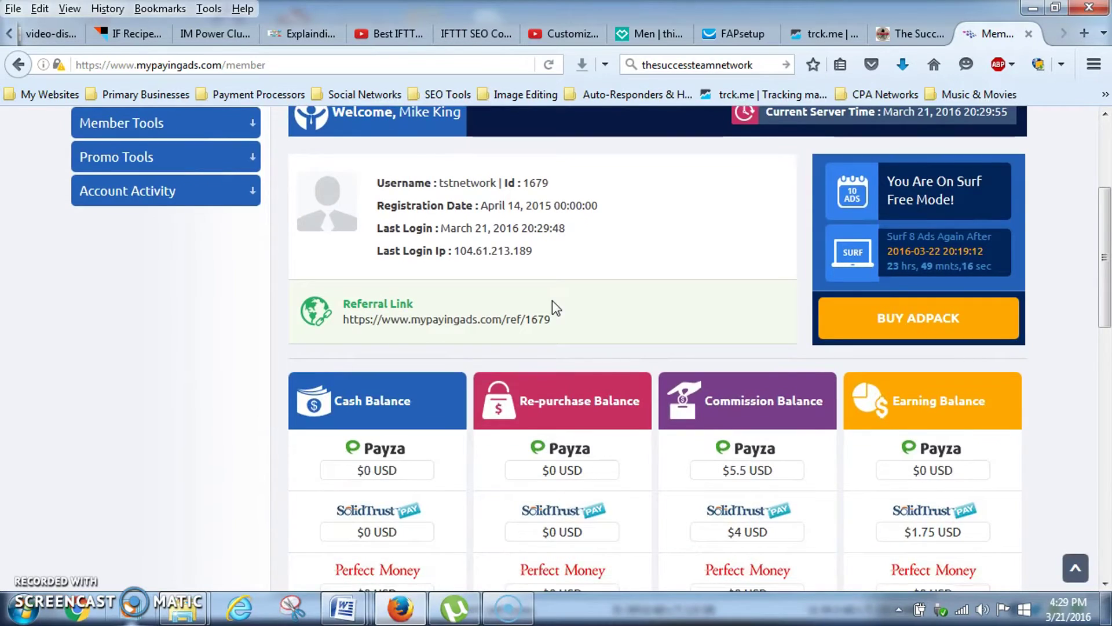
{"action": "scroll", "coordinate": [552, 300], "scroll_direction": "down", "scroll_amount": 5}
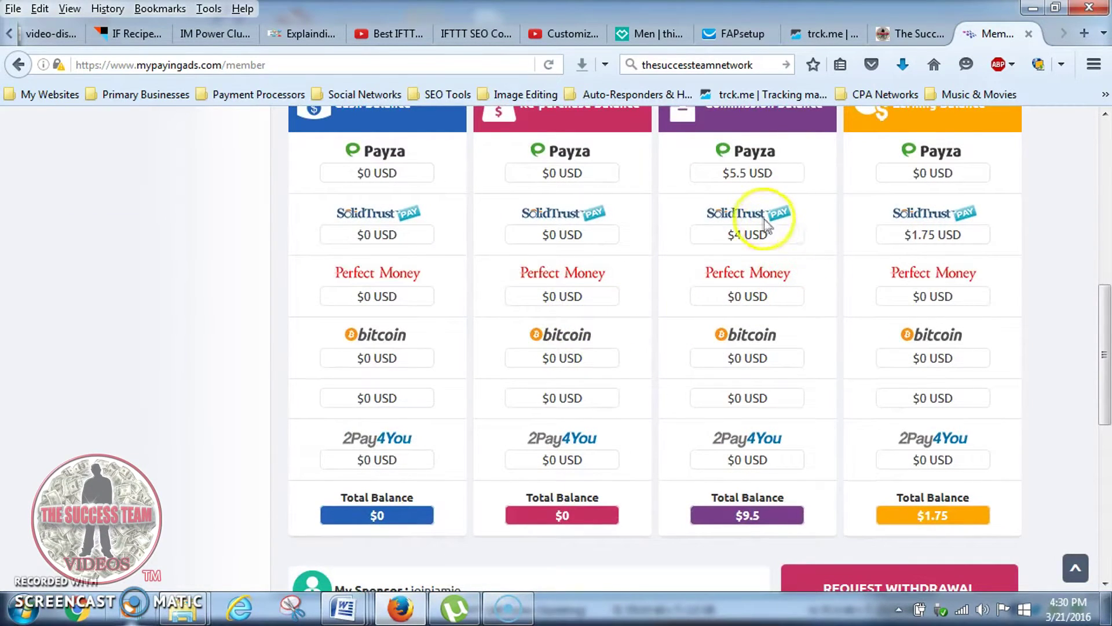
{"action": "scroll", "coordinate": [764, 200], "scroll_direction": "up", "scroll_amount": 2}
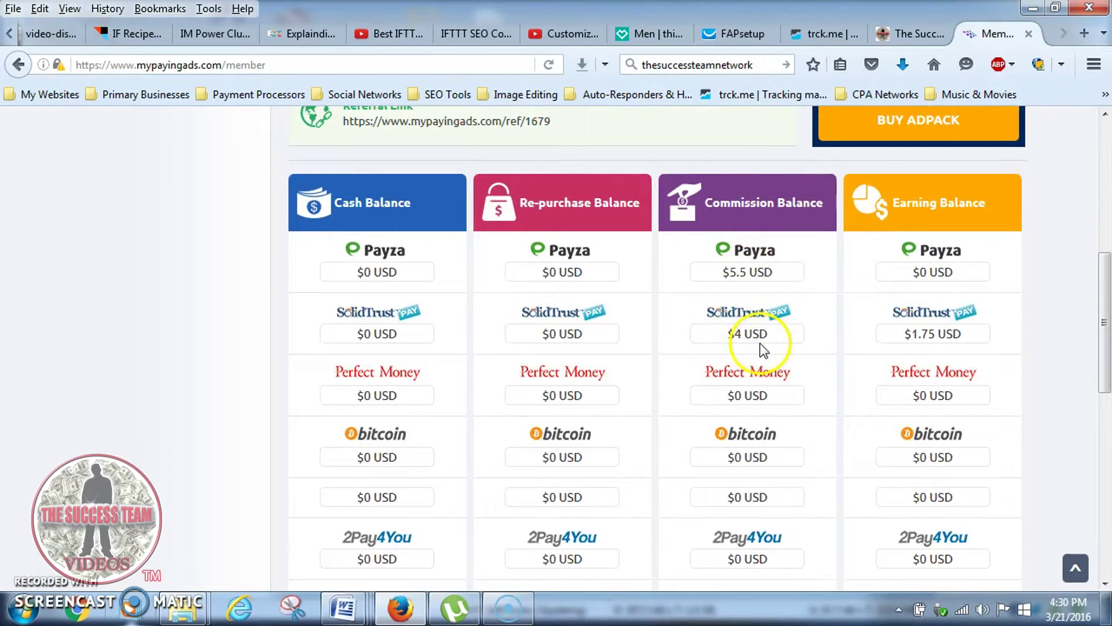
{"action": "scroll", "coordinate": [943, 323], "scroll_direction": "down", "scroll_amount": 2}
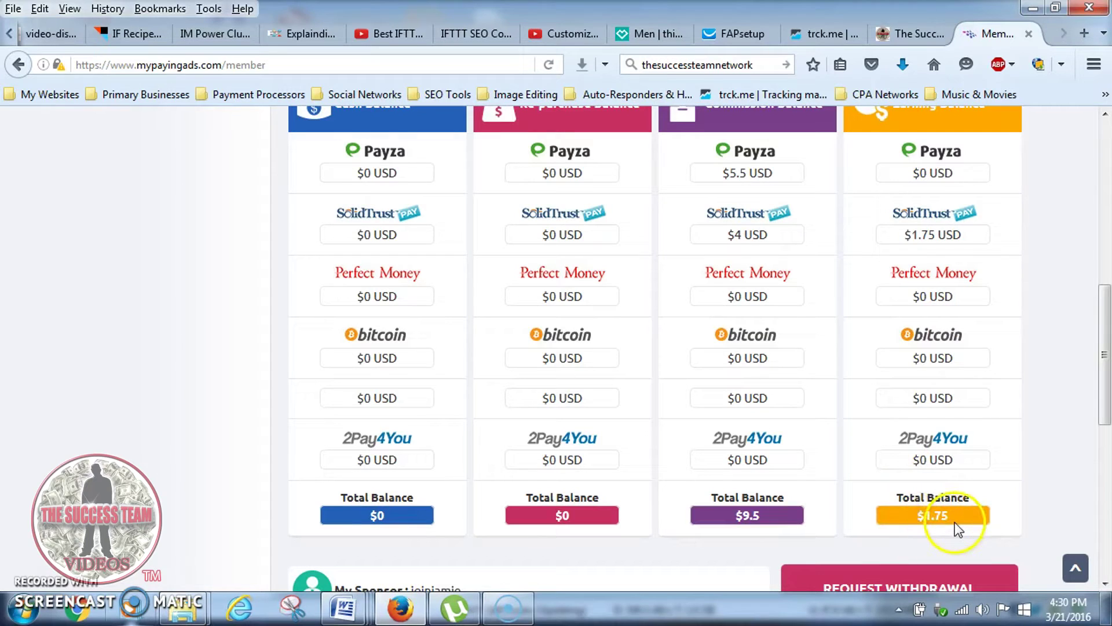
{"action": "scroll", "coordinate": [759, 490], "scroll_direction": "down", "scroll_amount": 4}
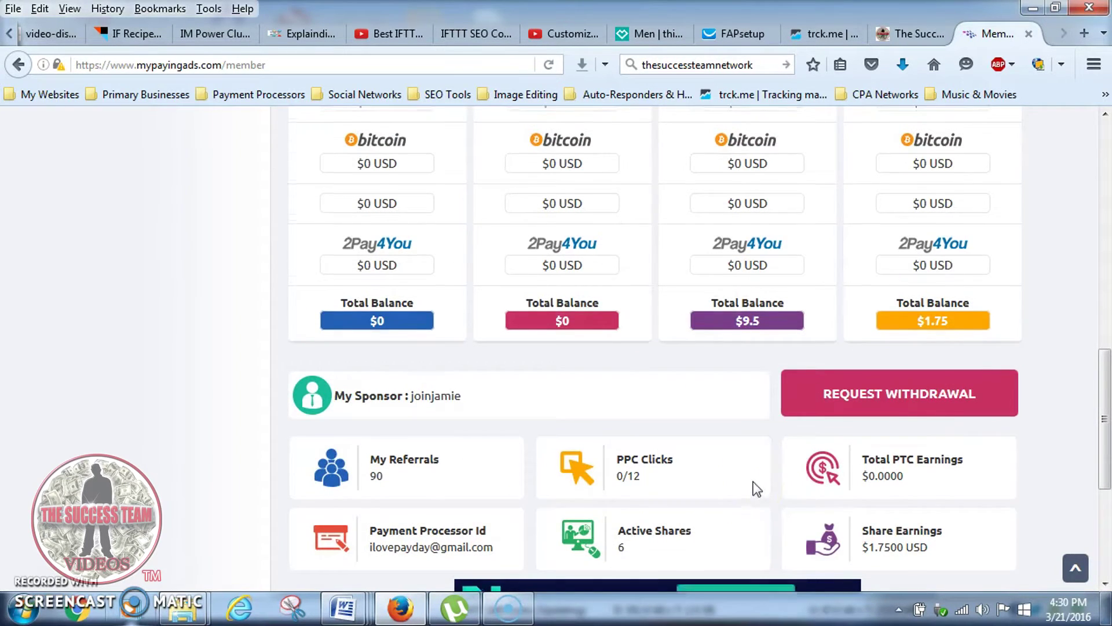
{"action": "scroll", "coordinate": [753, 487], "scroll_direction": "up", "scroll_amount": 3}
{"action": "scroll", "coordinate": [751, 487], "scroll_direction": "up", "scroll_amount": 4}
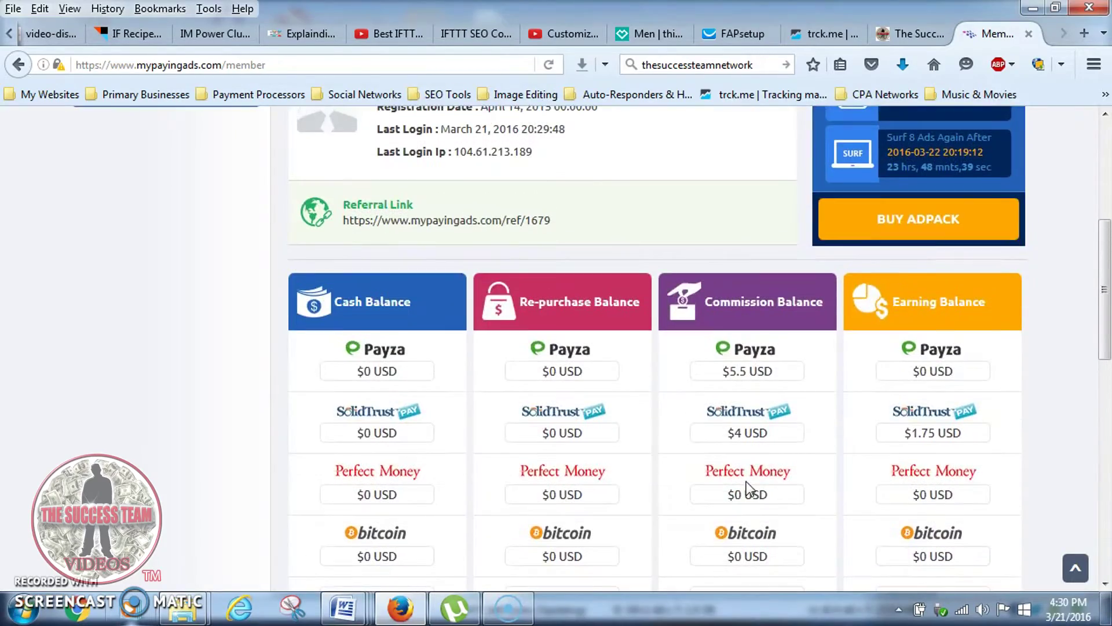
{"action": "scroll", "coordinate": [747, 484], "scroll_direction": "up", "scroll_amount": 5}
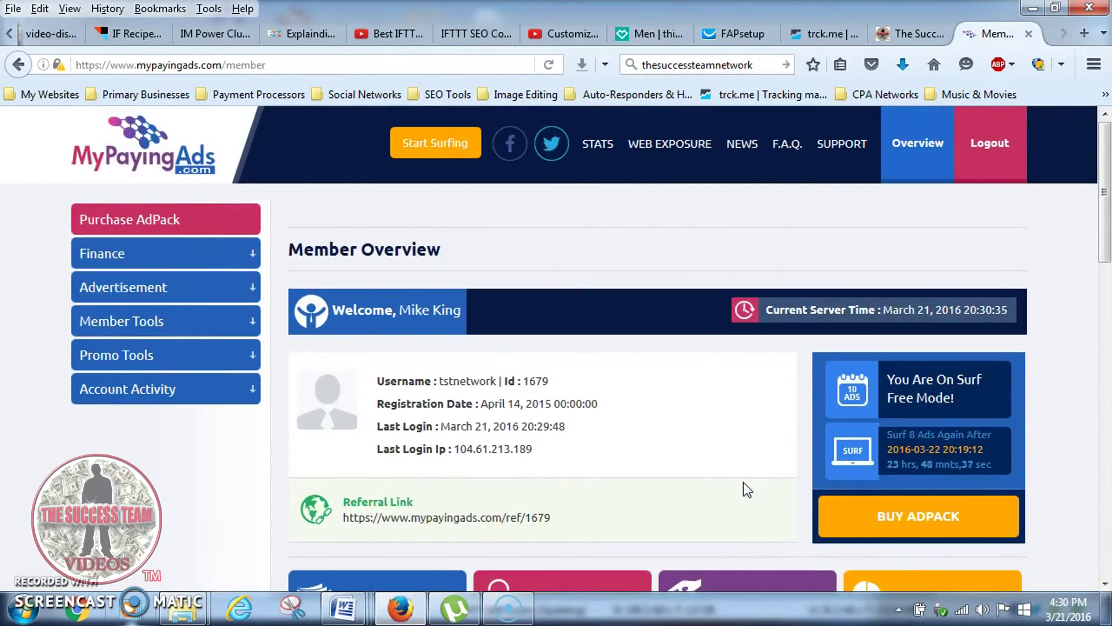
{"action": "scroll", "coordinate": [743, 483], "scroll_direction": "down", "scroll_amount": 2}
{"action": "left_click", "coordinate": [934, 417]}
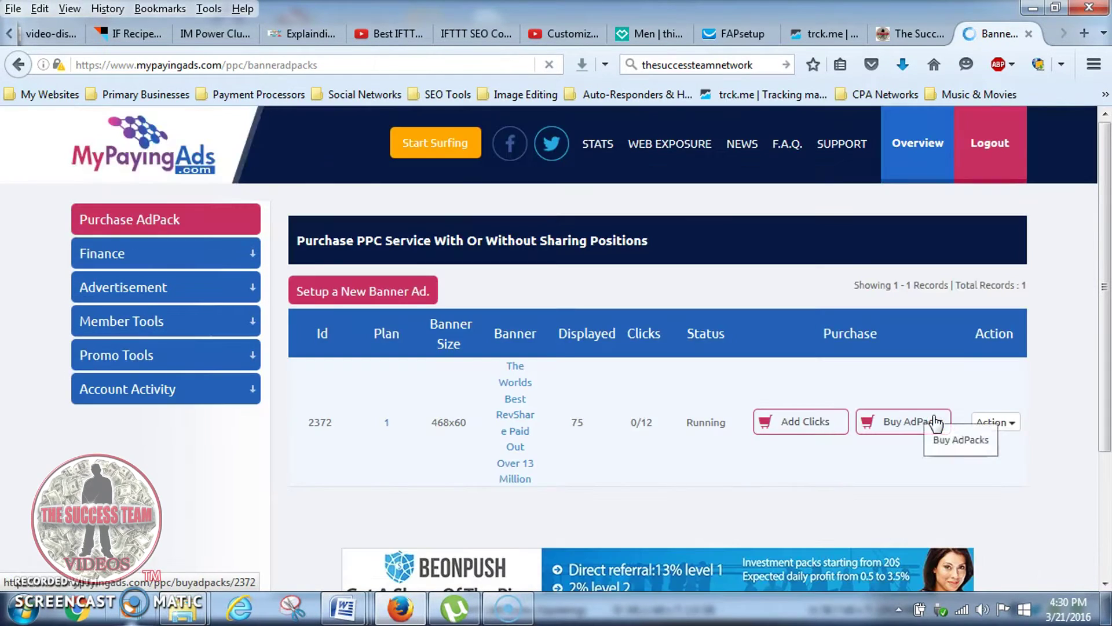
View the $5–$50 ad pack plans for banner #2372 and start purchasing the $5 Plan 1.
{"action": "scroll", "coordinate": [927, 423], "scroll_direction": "down", "scroll_amount": 2}
{"action": "left_click", "coordinate": [923, 427]}
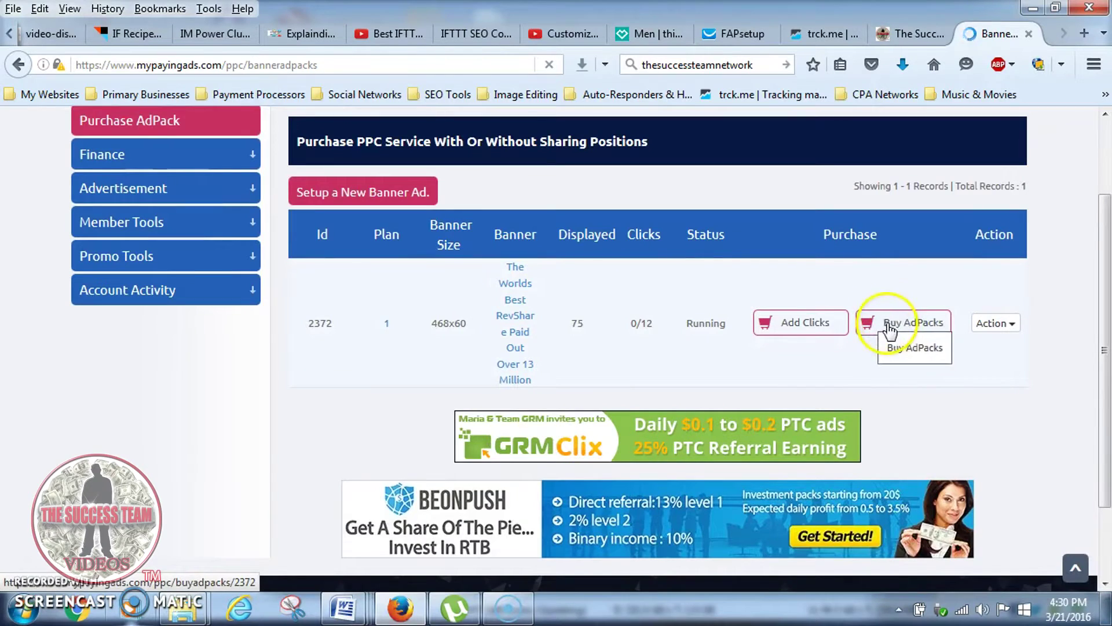
{"action": "left_click", "coordinate": [889, 323]}
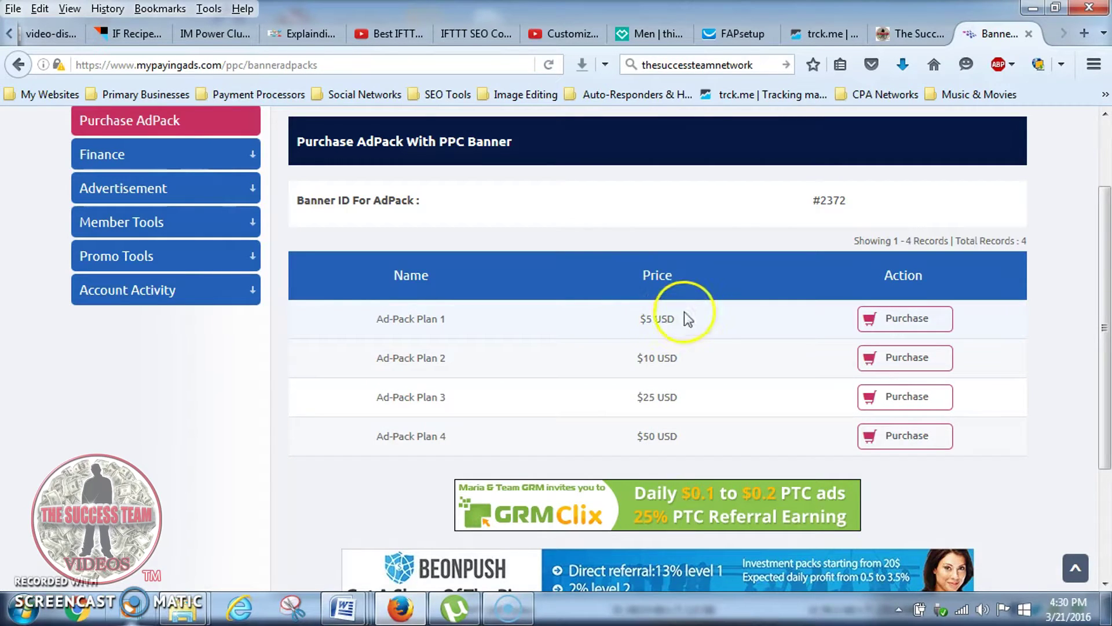
{"action": "left_click", "coordinate": [906, 316]}
{"action": "left_click", "coordinate": [19, 64]}
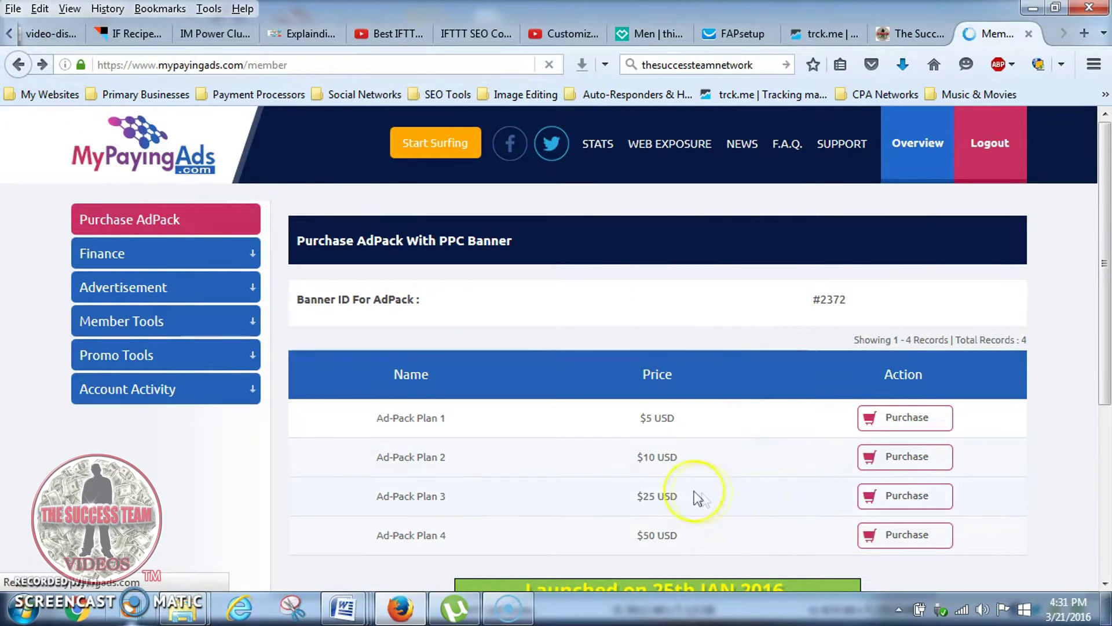
Recheck the overview balances: still $9.5 commission, $1.75 earning, $0 cash and re-purchase.
{"action": "scroll", "coordinate": [762, 415], "scroll_direction": "down", "scroll_amount": 3}
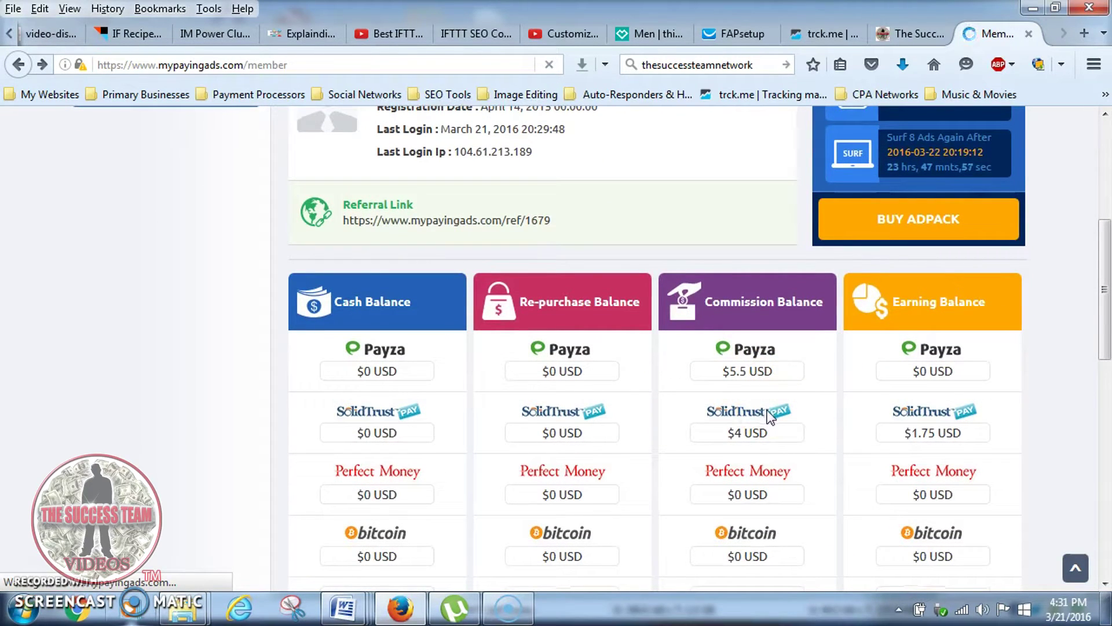
{"action": "scroll", "coordinate": [770, 412], "scroll_direction": "down", "scroll_amount": 2}
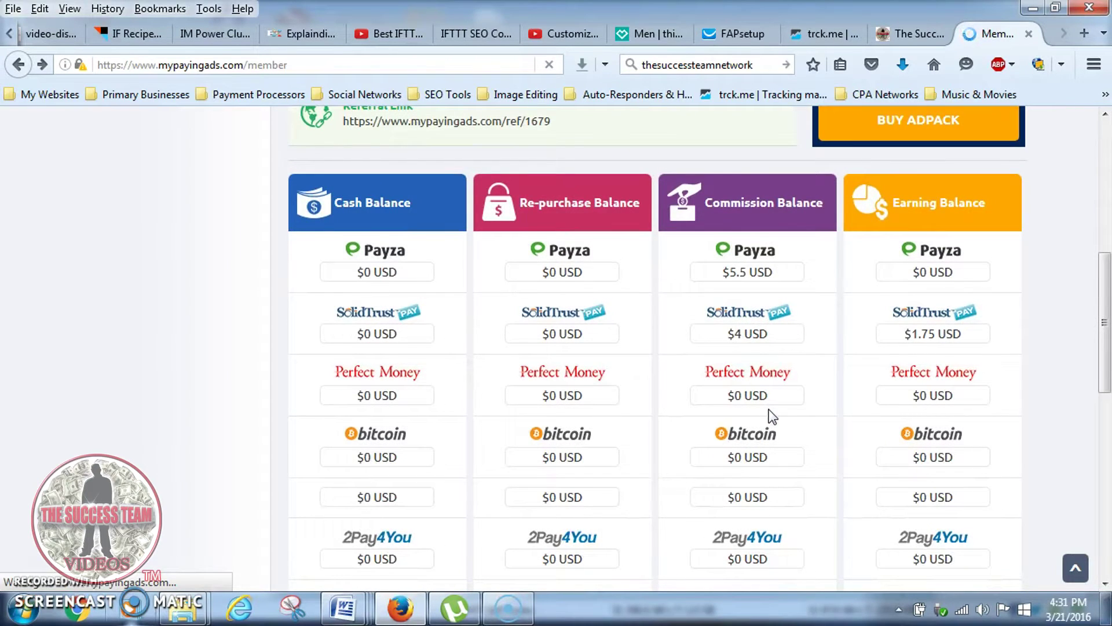
{"action": "scroll", "coordinate": [769, 410], "scroll_direction": "down", "scroll_amount": 2}
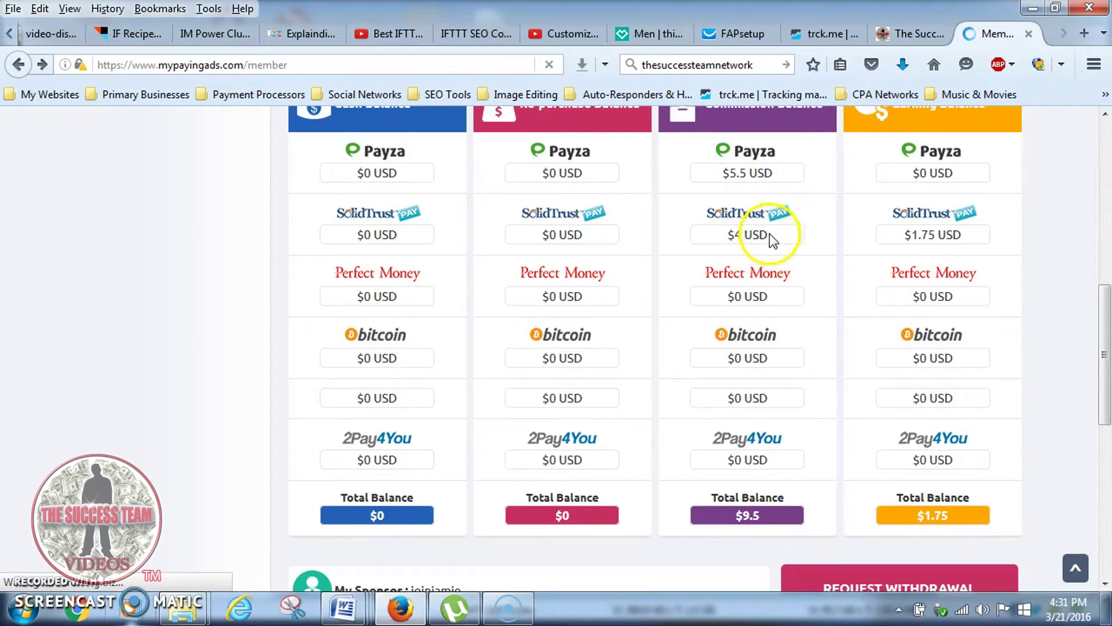
{"action": "scroll", "coordinate": [770, 234], "scroll_direction": "up", "scroll_amount": 2}
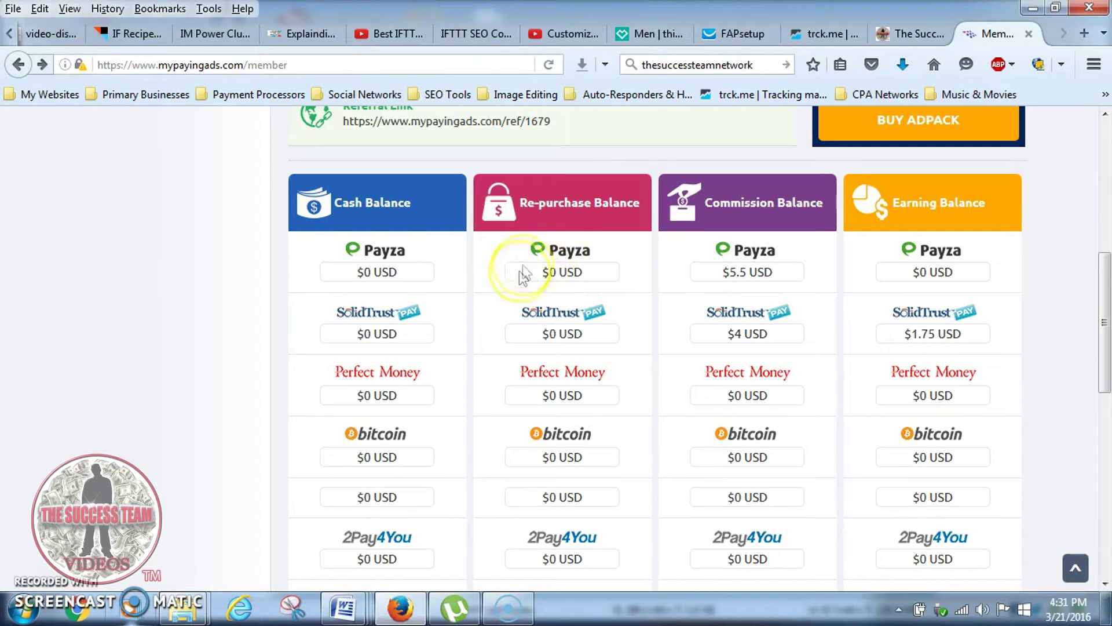
{"action": "scroll", "coordinate": [782, 284], "scroll_direction": "down", "scroll_amount": 1}
{"action": "scroll", "coordinate": [782, 400], "scroll_direction": "down", "scroll_amount": 3}
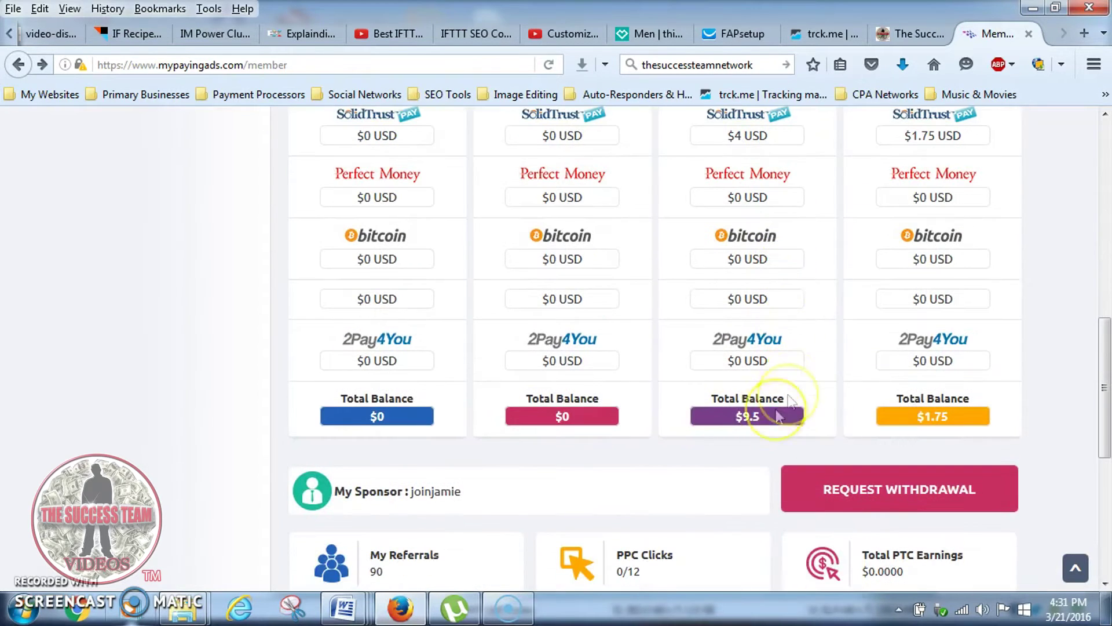
{"action": "scroll", "coordinate": [760, 408], "scroll_direction": "up", "scroll_amount": 3}
{"action": "scroll", "coordinate": [760, 408], "scroll_direction": "up", "scroll_amount": 2}
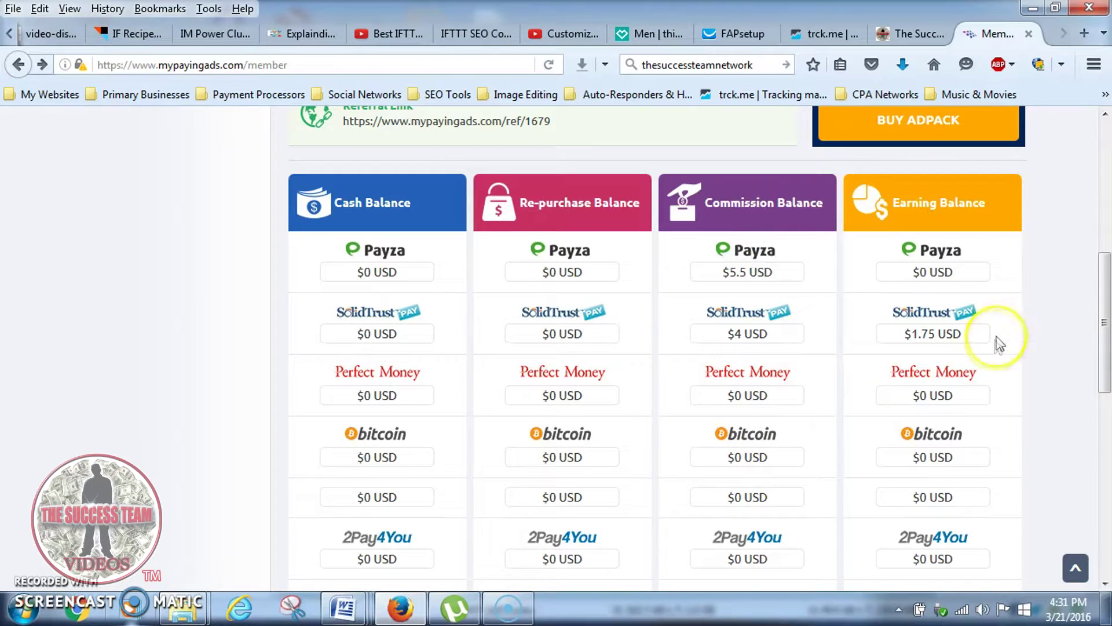
{"action": "scroll", "coordinate": [997, 280], "scroll_direction": "down", "scroll_amount": 3}
{"action": "scroll", "coordinate": [996, 279], "scroll_direction": "up", "scroll_amount": 3}
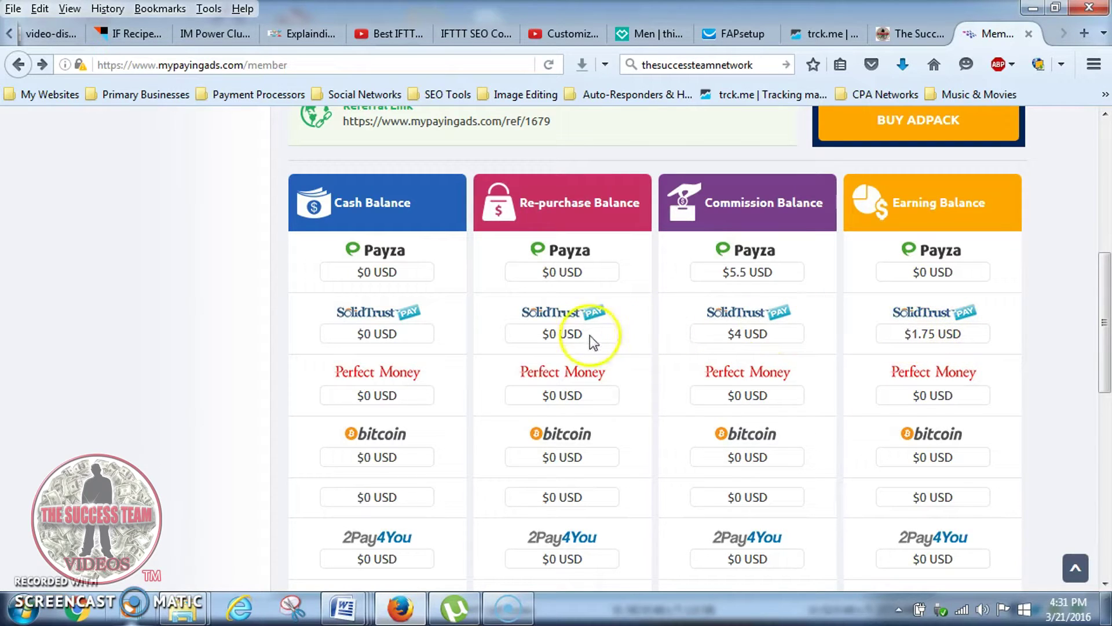
{"action": "scroll", "coordinate": [586, 334], "scroll_direction": "down", "scroll_amount": 3}
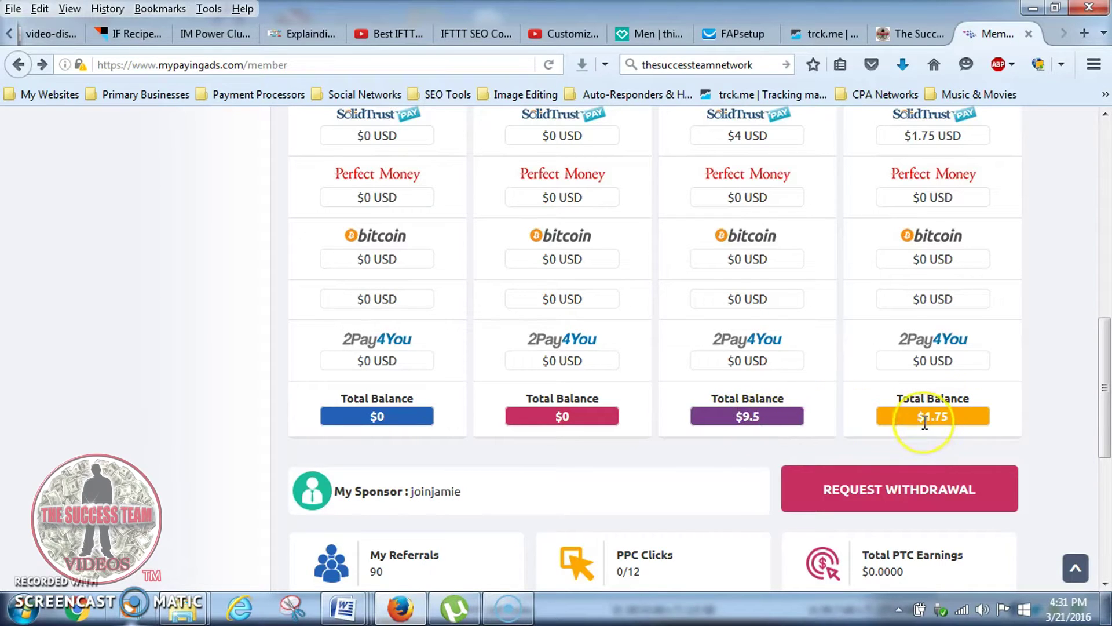
{"action": "left_click", "coordinate": [944, 415]}
{"action": "scroll", "coordinate": [682, 442], "scroll_direction": "up", "scroll_amount": 5}
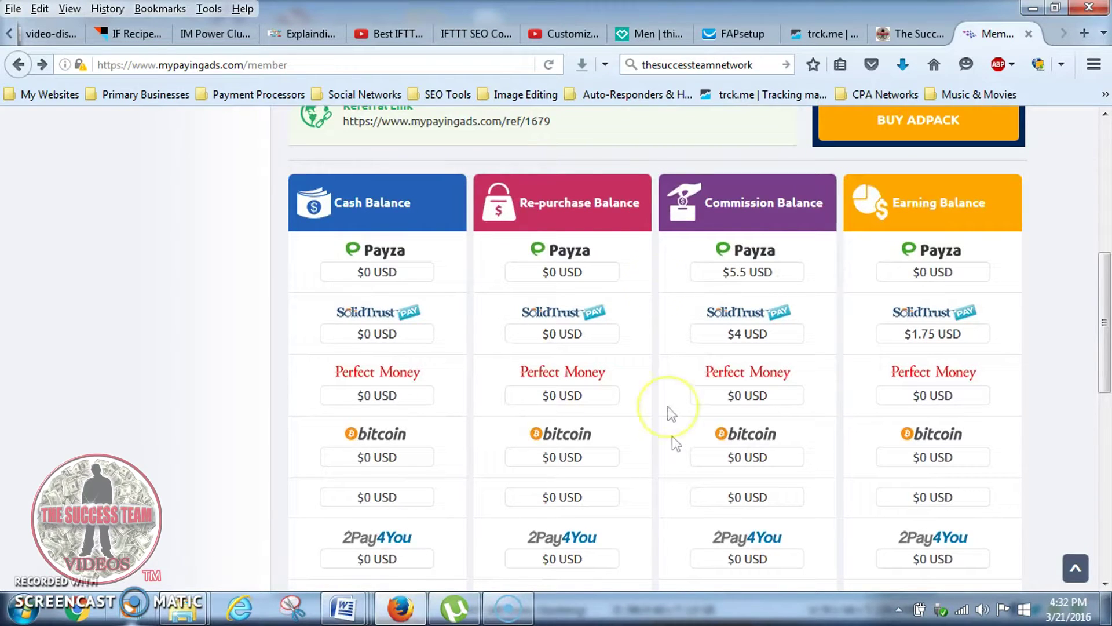
{"action": "scroll", "coordinate": [644, 448], "scroll_direction": "up", "scroll_amount": 5}
{"action": "scroll", "coordinate": [642, 441], "scroll_direction": "up", "scroll_amount": 5}
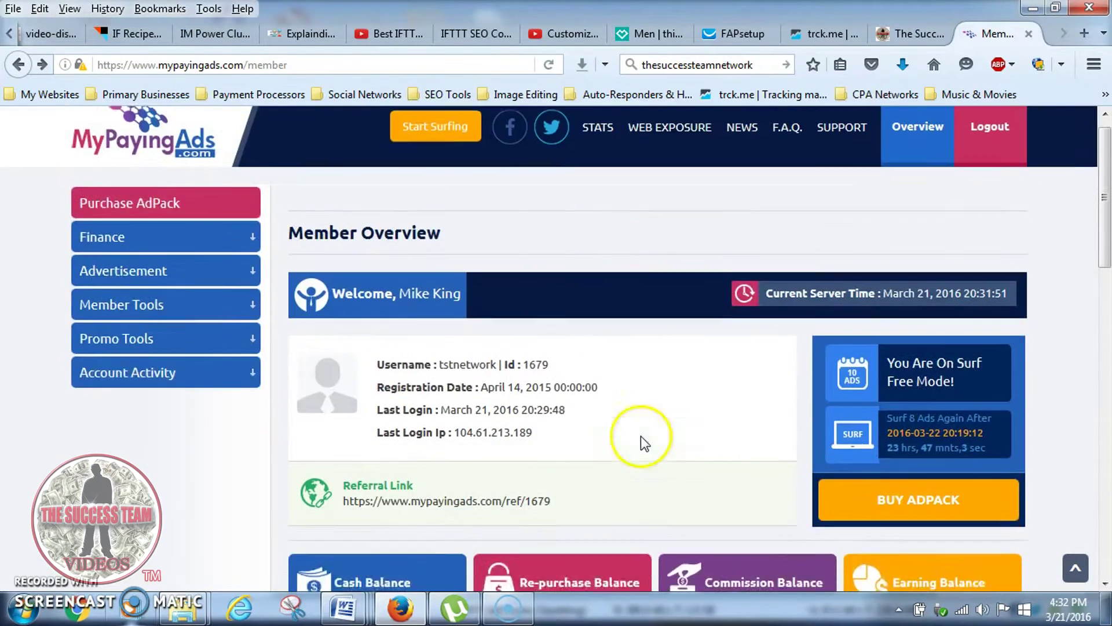
Open Finance > Balance Transfer to see Payza $5.5 commission and SolidTrustPay $1.74 earning, $4 commission.
{"action": "left_click", "coordinate": [113, 253]}
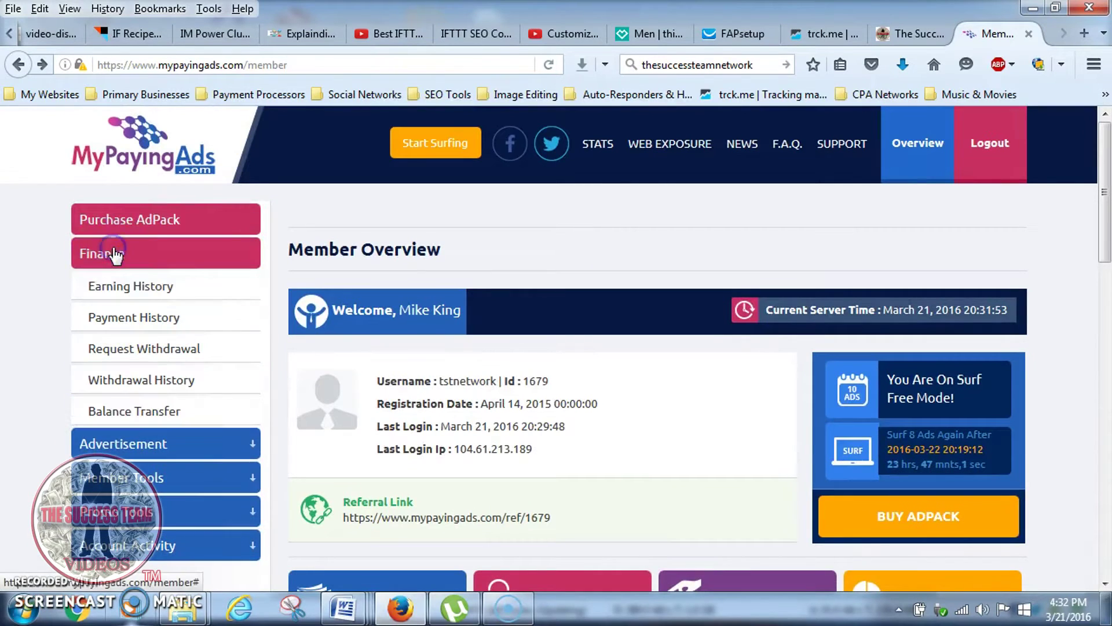
{"action": "left_click", "coordinate": [123, 410]}
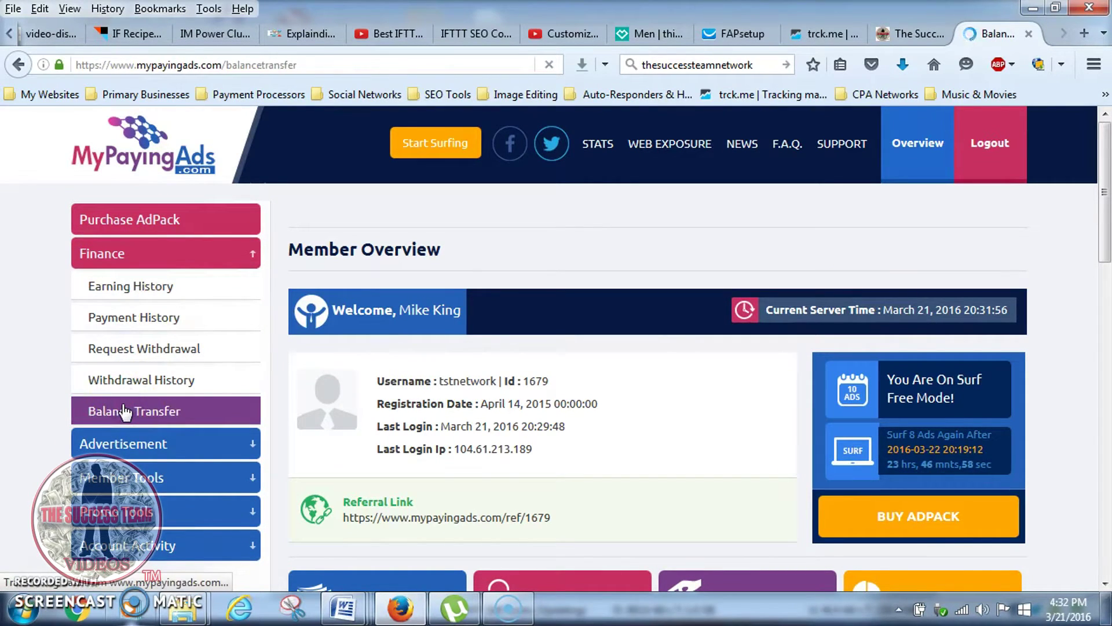
{"action": "scroll", "coordinate": [777, 387], "scroll_direction": "down", "scroll_amount": 2}
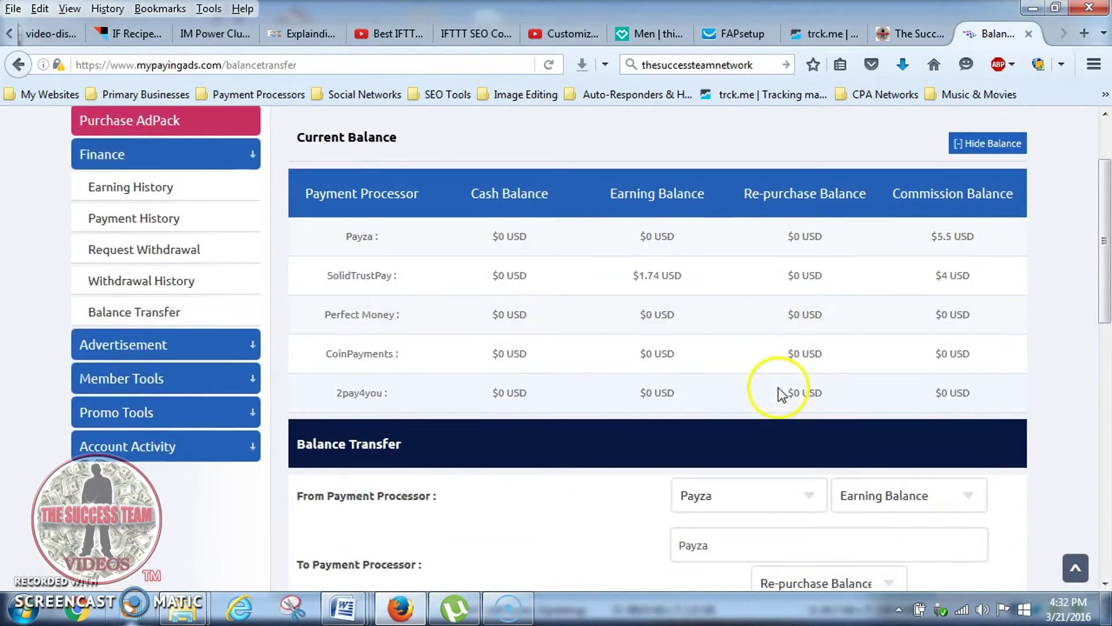
{"action": "scroll", "coordinate": [778, 387], "scroll_direction": "down", "scroll_amount": 3}
{"action": "scroll", "coordinate": [766, 394], "scroll_direction": "up", "scroll_amount": 4}
{"action": "scroll", "coordinate": [757, 387], "scroll_direction": "down", "scroll_amount": 1}
{"action": "scroll", "coordinate": [757, 387], "scroll_direction": "down", "scroll_amount": 1}
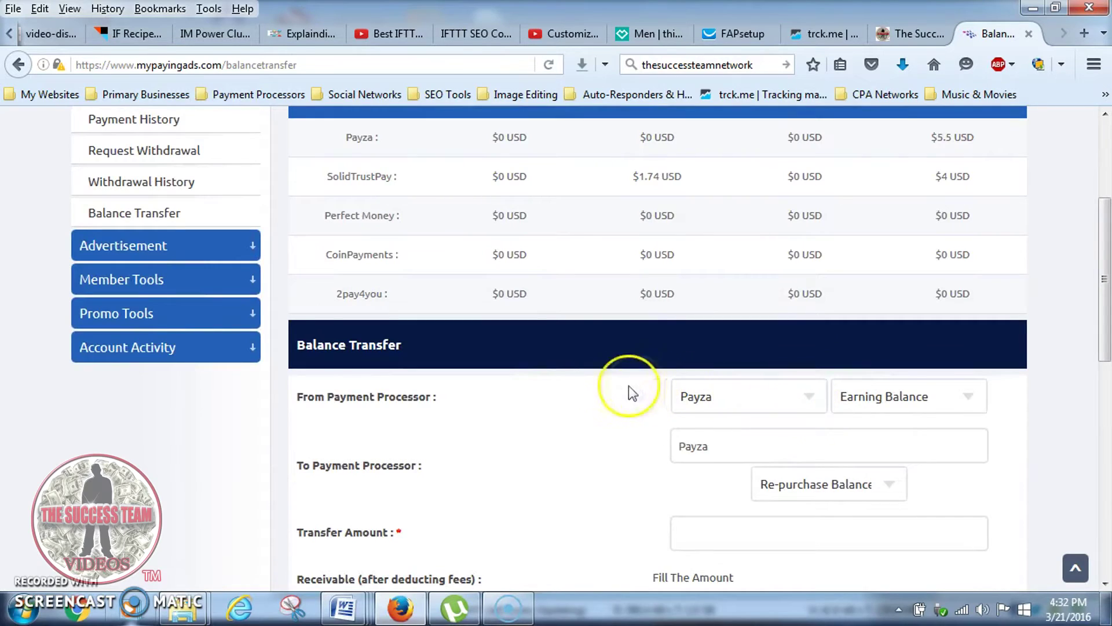
{"action": "scroll", "coordinate": [577, 380], "scroll_direction": "up", "scroll_amount": 2}
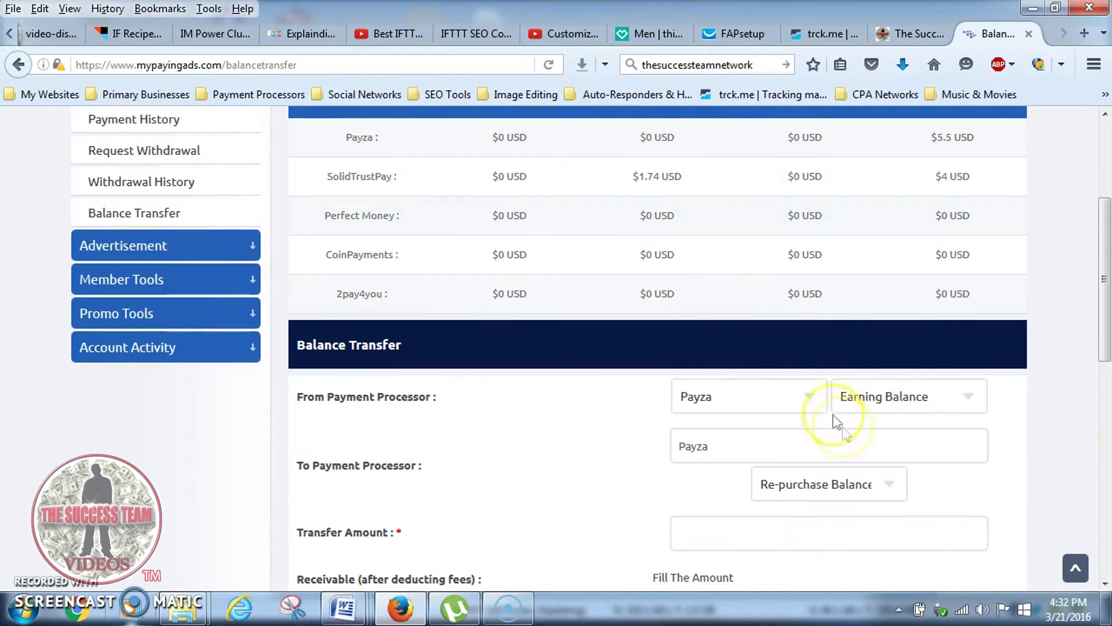
{"action": "left_click", "coordinate": [813, 397]}
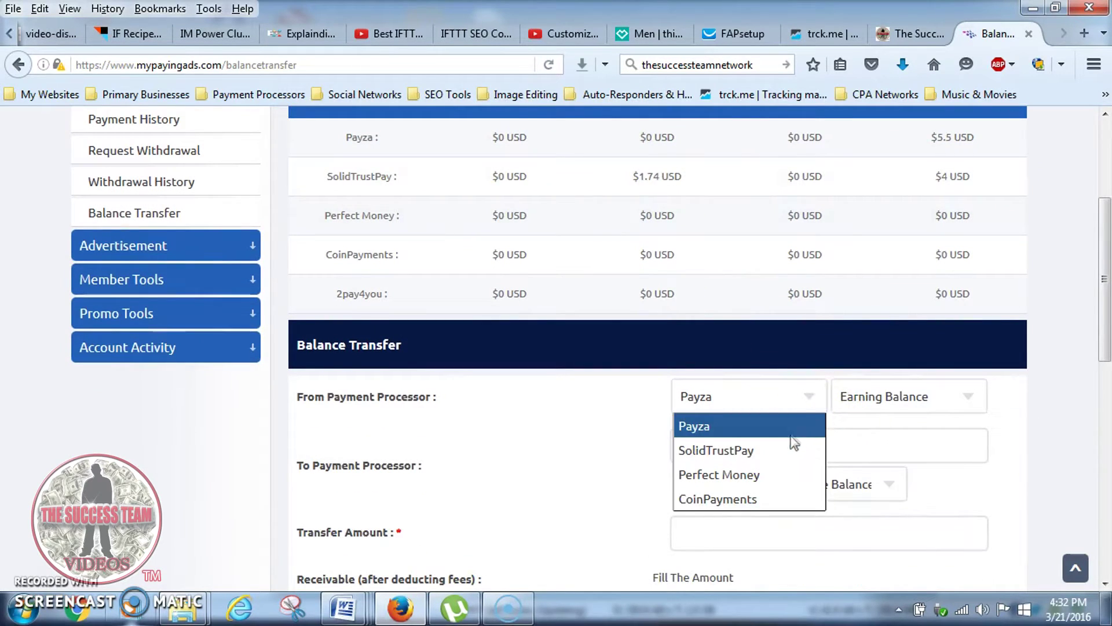
Transfer 1.74 from SolidTrustPay Earning Balance to Re-purchase Balance, accepting the terms.
{"action": "left_click", "coordinate": [776, 448]}
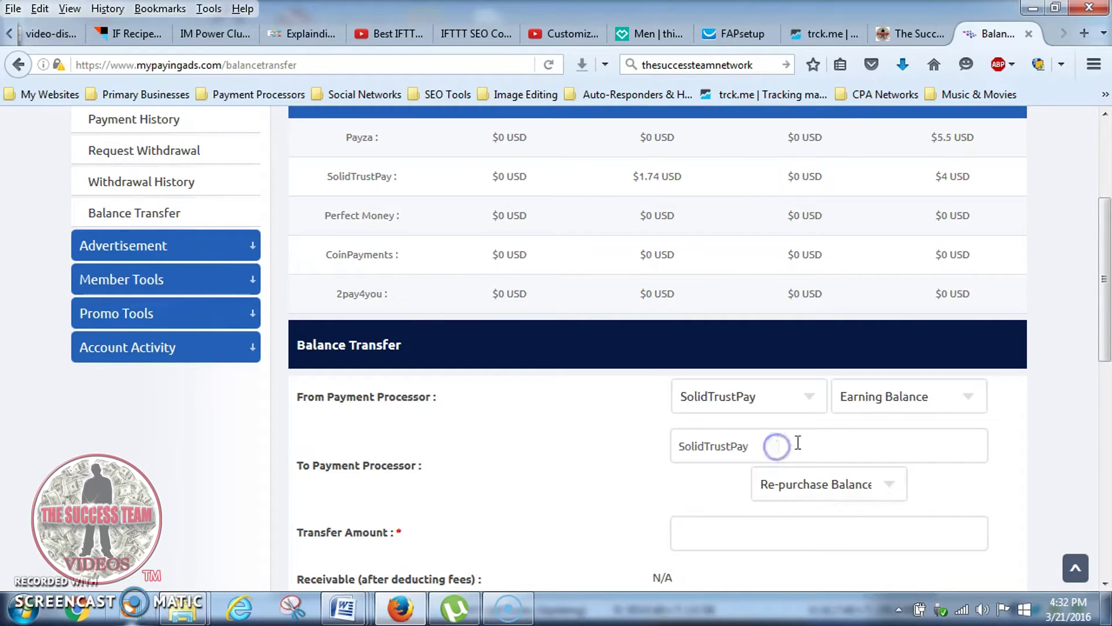
{"action": "left_click", "coordinate": [969, 395]}
{"action": "left_click", "coordinate": [947, 425]}
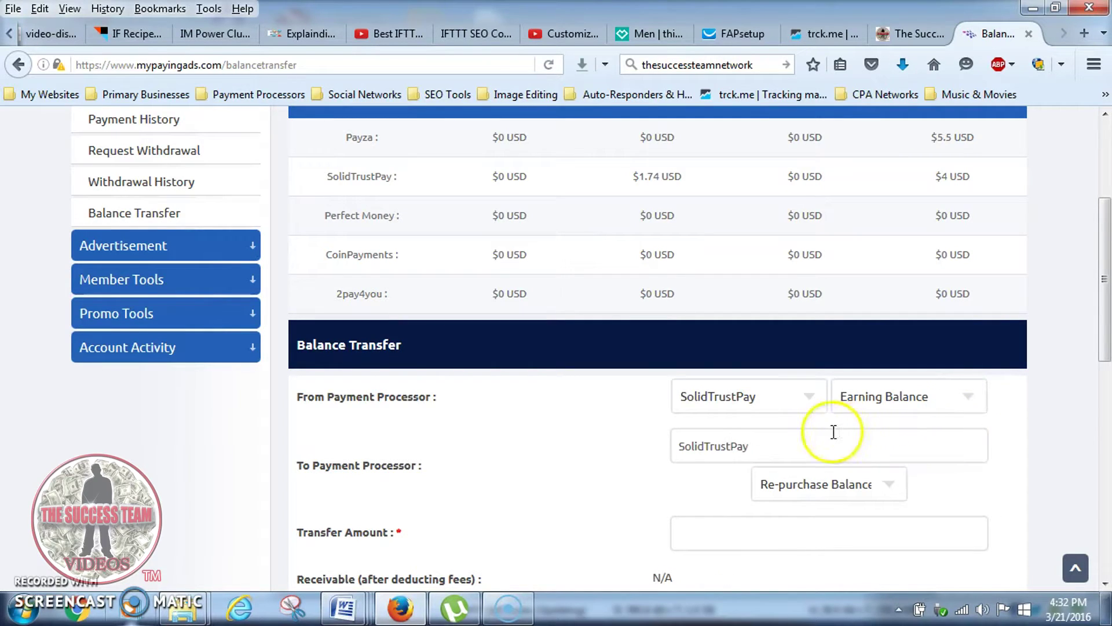
{"action": "scroll", "coordinate": [887, 430], "scroll_direction": "down", "scroll_amount": 2}
{"action": "left_click", "coordinate": [896, 387]}
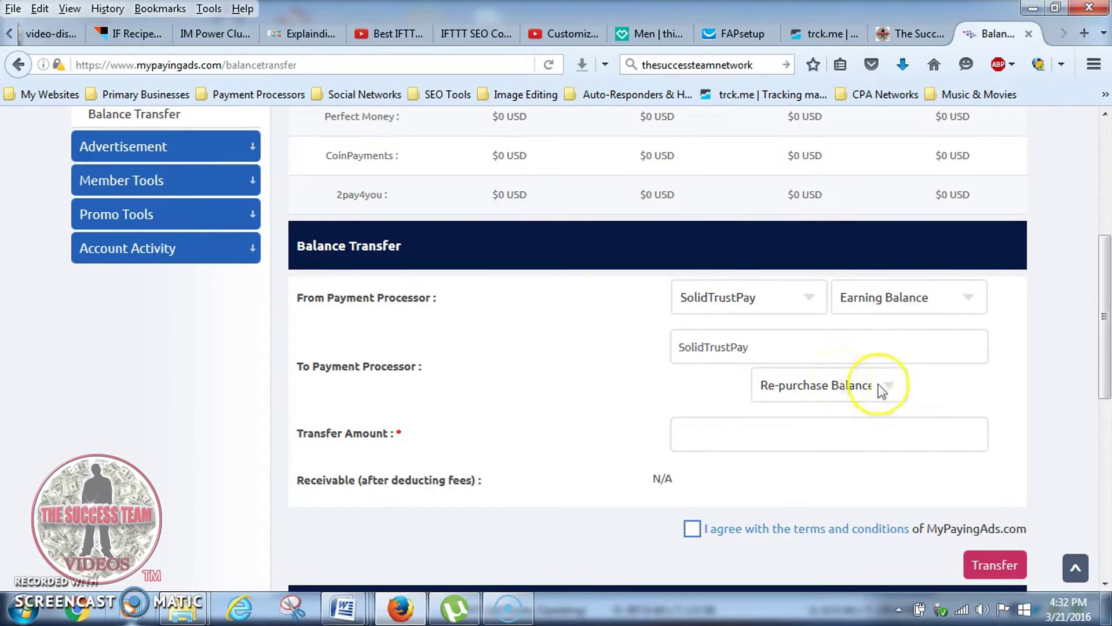
{"action": "left_click", "coordinate": [829, 420]}
{"action": "left_click", "coordinate": [815, 434]}
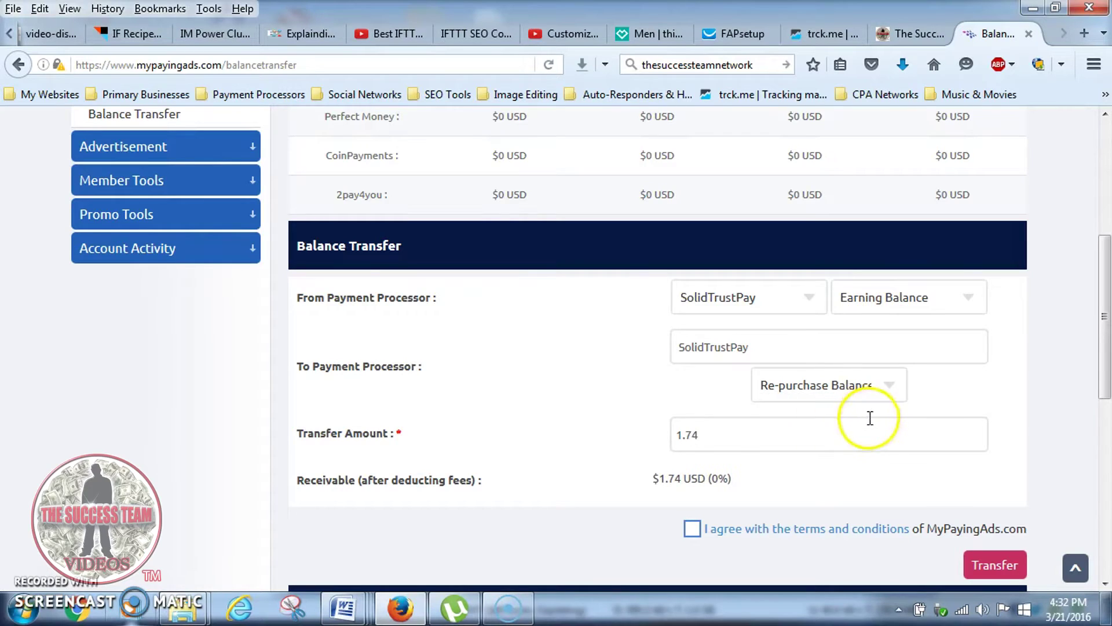
{"action": "scroll", "coordinate": [868, 416], "scroll_direction": "down", "scroll_amount": 2}
{"action": "left_click", "coordinate": [694, 429]}
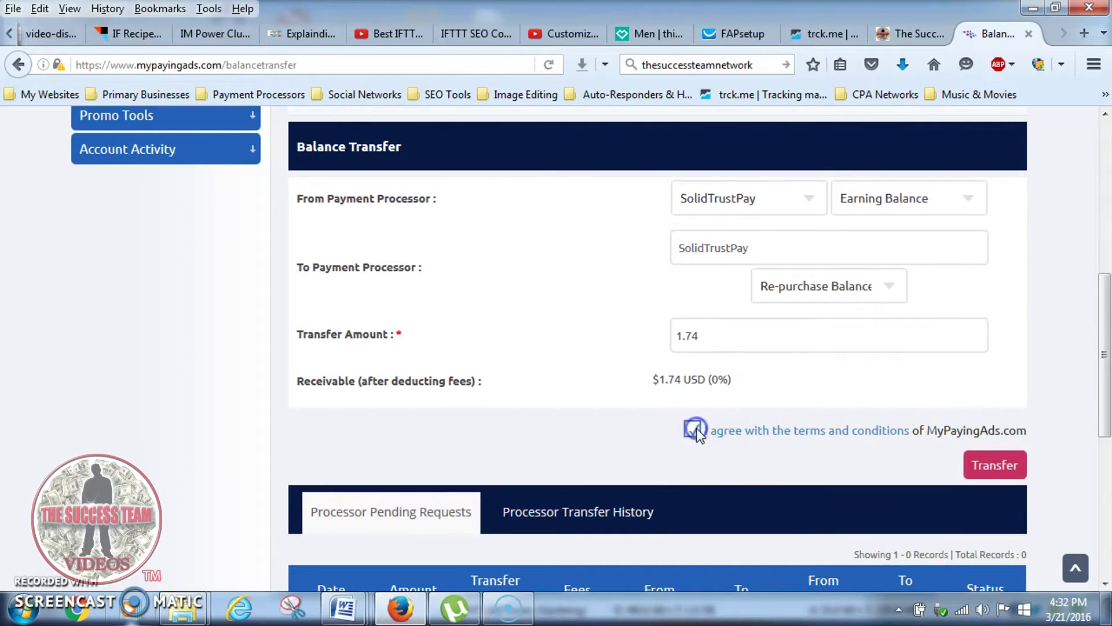
{"action": "left_click", "coordinate": [1010, 467]}
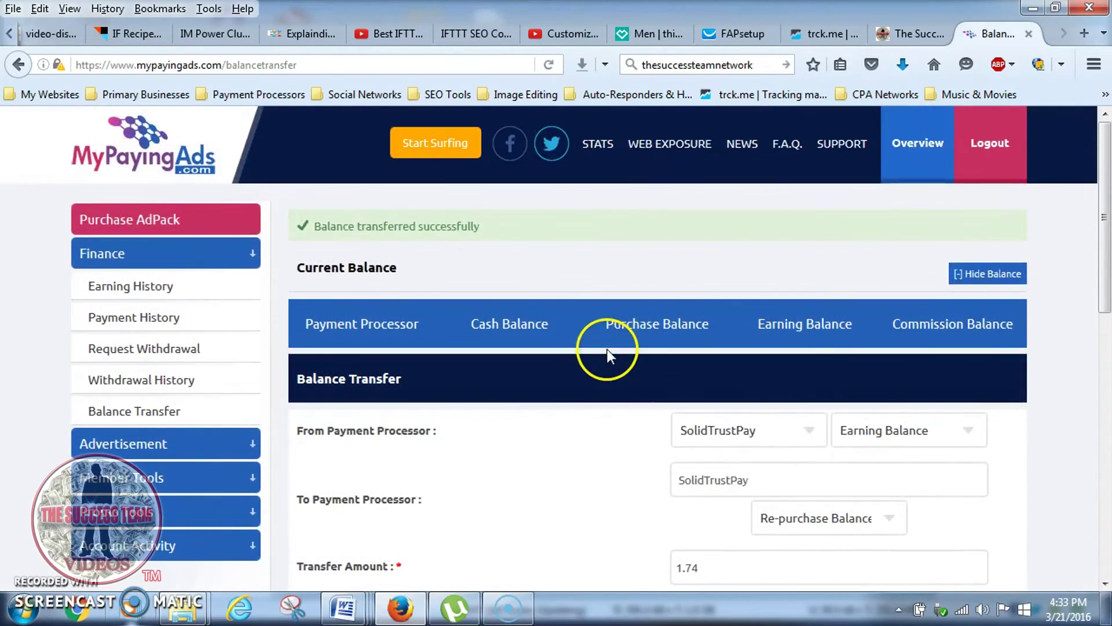
Check the overview now shows $1.74 SolidTrustPay re-purchase and $0.01 left in earnings.
{"action": "scroll", "coordinate": [607, 349], "scroll_direction": "down", "scroll_amount": 6}
{"action": "scroll", "coordinate": [603, 357], "scroll_direction": "up", "scroll_amount": 8}
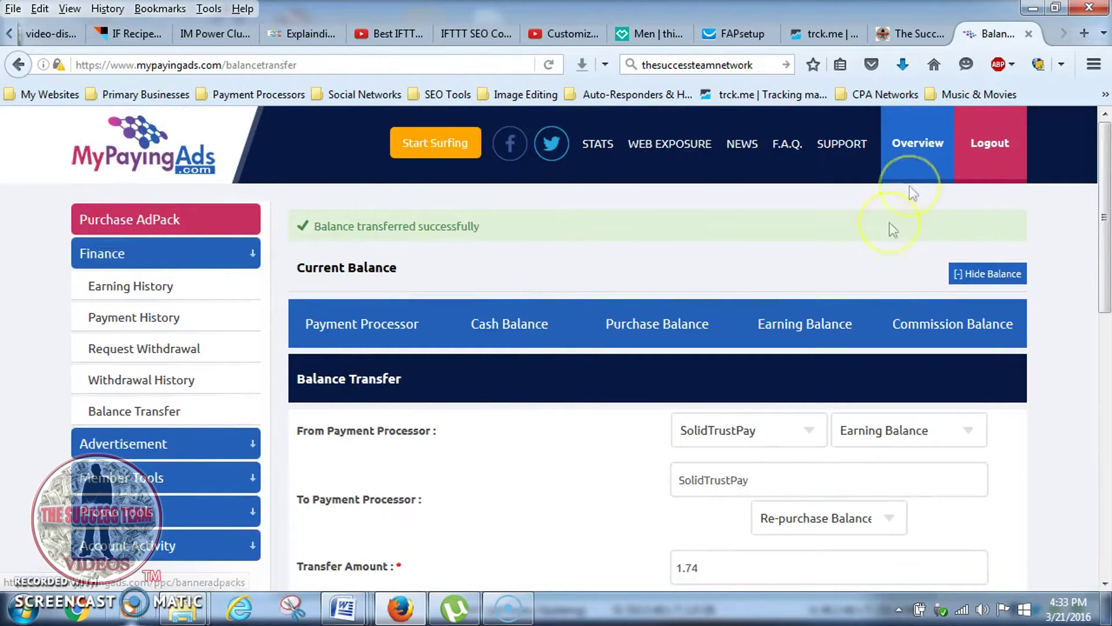
{"action": "left_click", "coordinate": [921, 155]}
{"action": "left_click", "coordinate": [904, 171]}
{"action": "scroll", "coordinate": [788, 235], "scroll_direction": "down", "scroll_amount": 6}
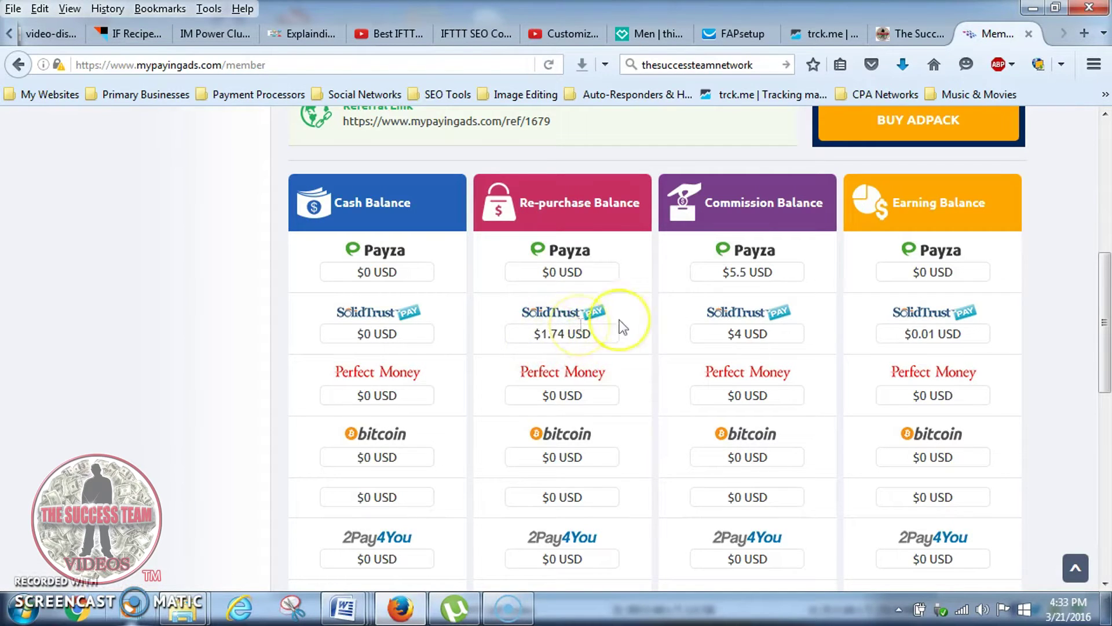
{"action": "scroll", "coordinate": [632, 321], "scroll_direction": "down", "scroll_amount": 2}
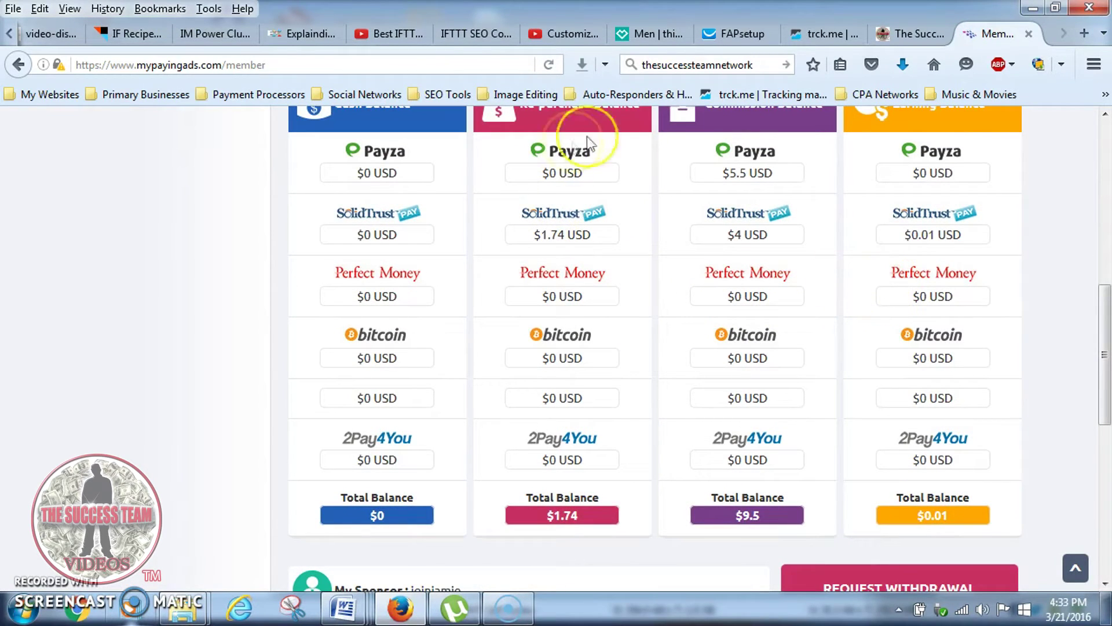
{"action": "scroll", "coordinate": [791, 220], "scroll_direction": "up", "scroll_amount": 2}
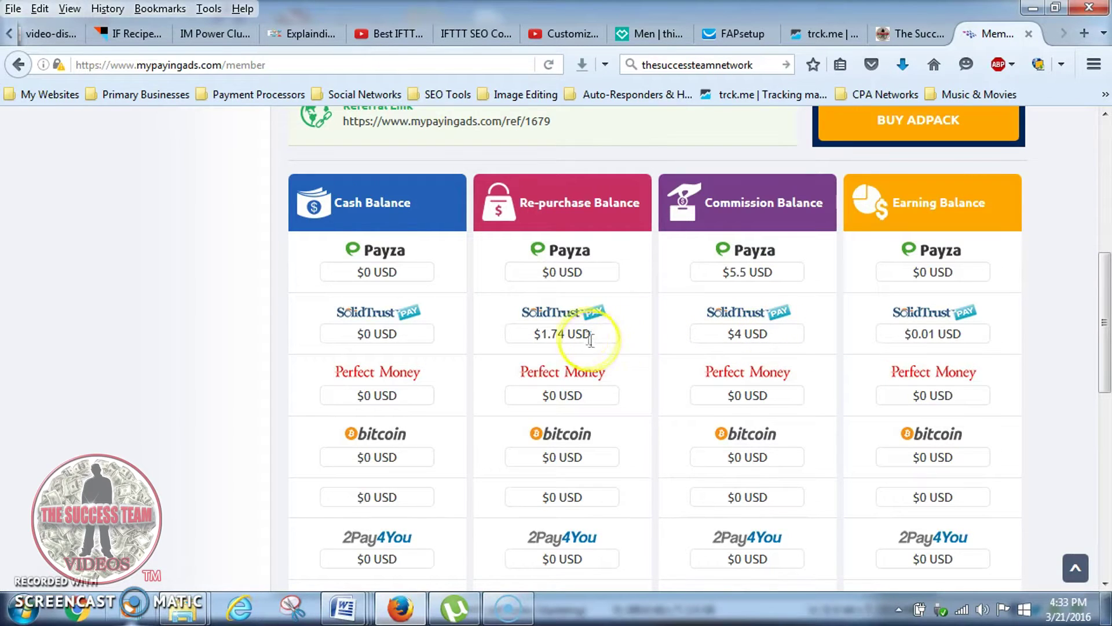
{"action": "scroll", "coordinate": [626, 370], "scroll_direction": "up", "scroll_amount": 6}
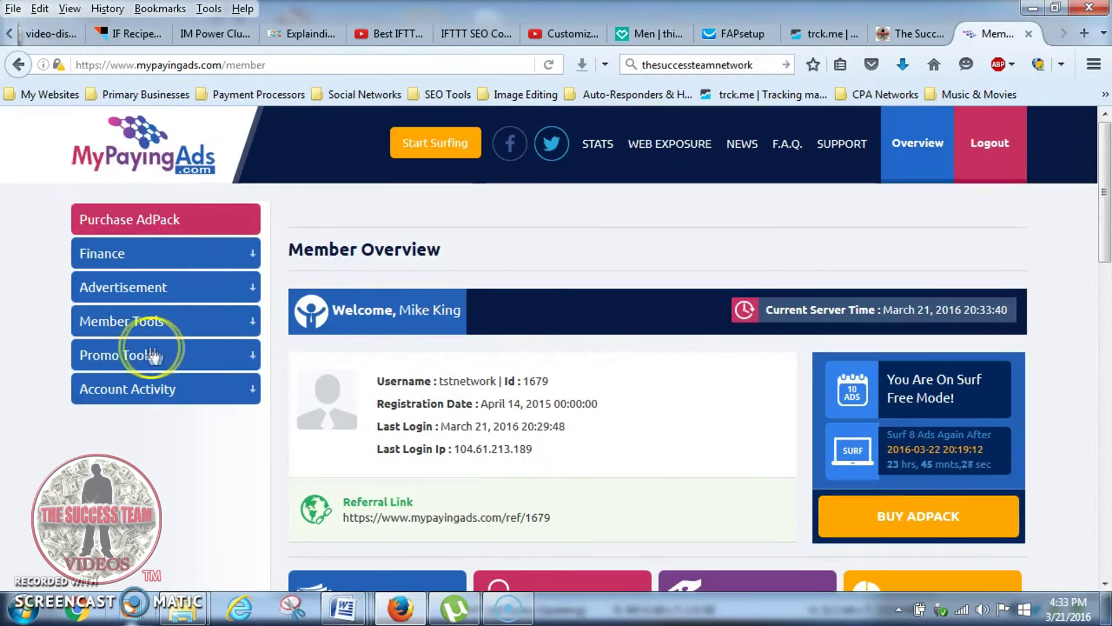
On Balance Transfer, choose SolidTrustPay Commission Balance as the transfer source.
{"action": "left_click", "coordinate": [125, 253]}
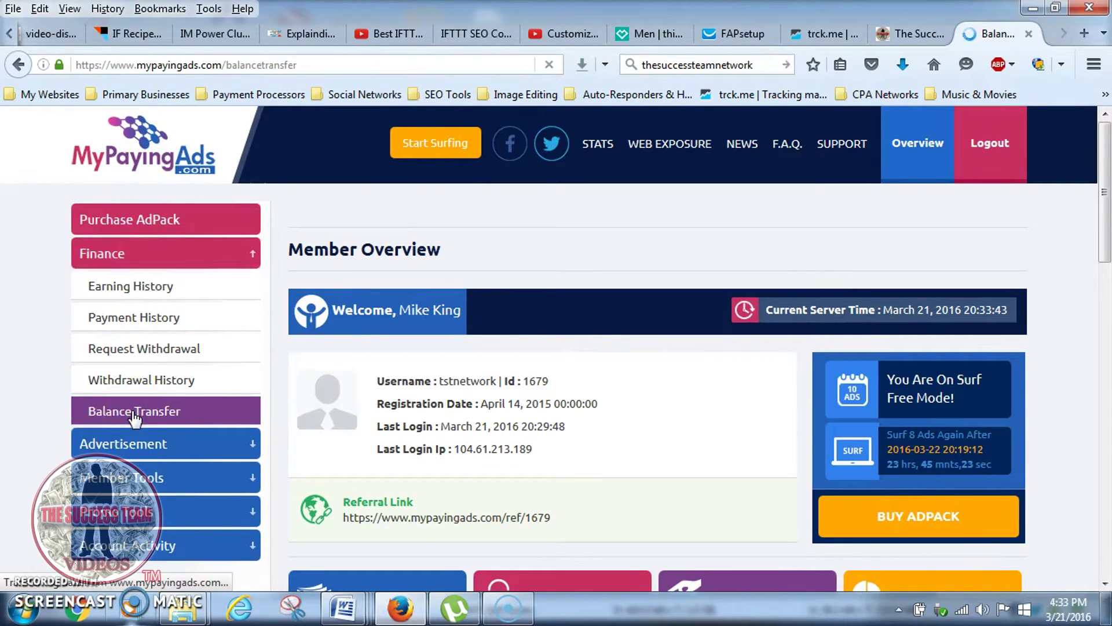
{"action": "scroll", "coordinate": [708, 385], "scroll_direction": "down", "scroll_amount": 5}
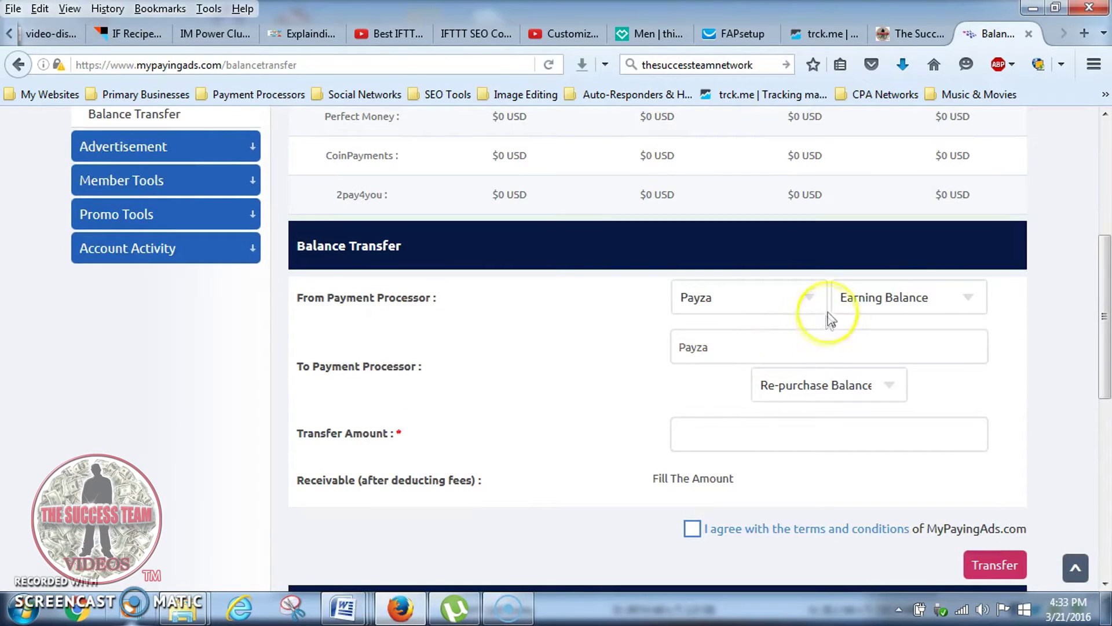
{"action": "left_click", "coordinate": [810, 295]}
{"action": "left_click", "coordinate": [775, 352]}
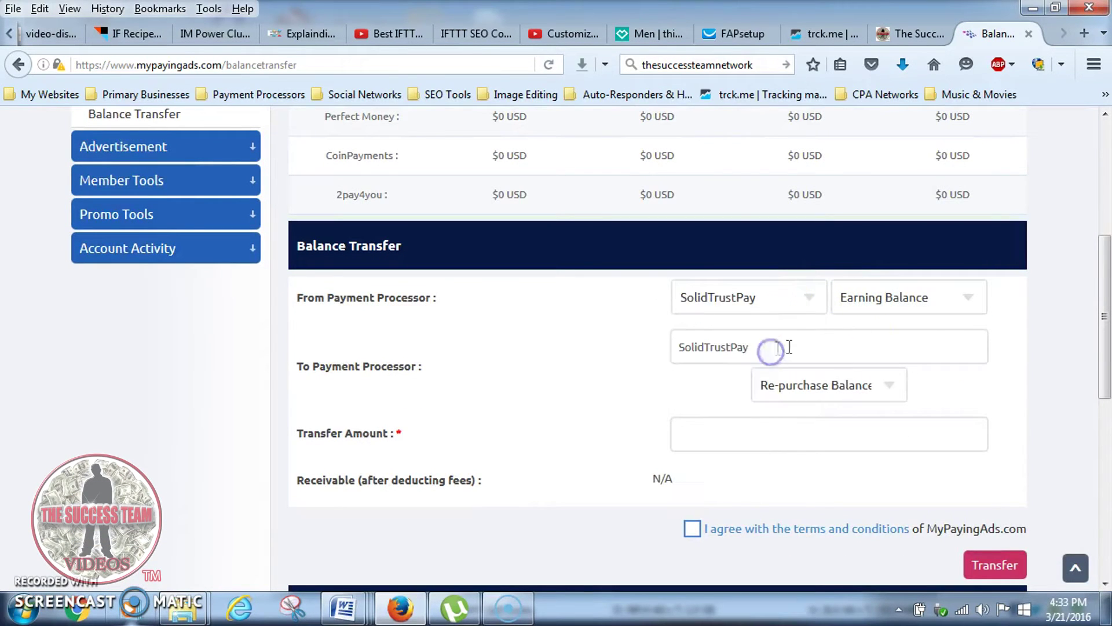
{"action": "scroll", "coordinate": [1006, 308], "scroll_direction": "up", "scroll_amount": 3}
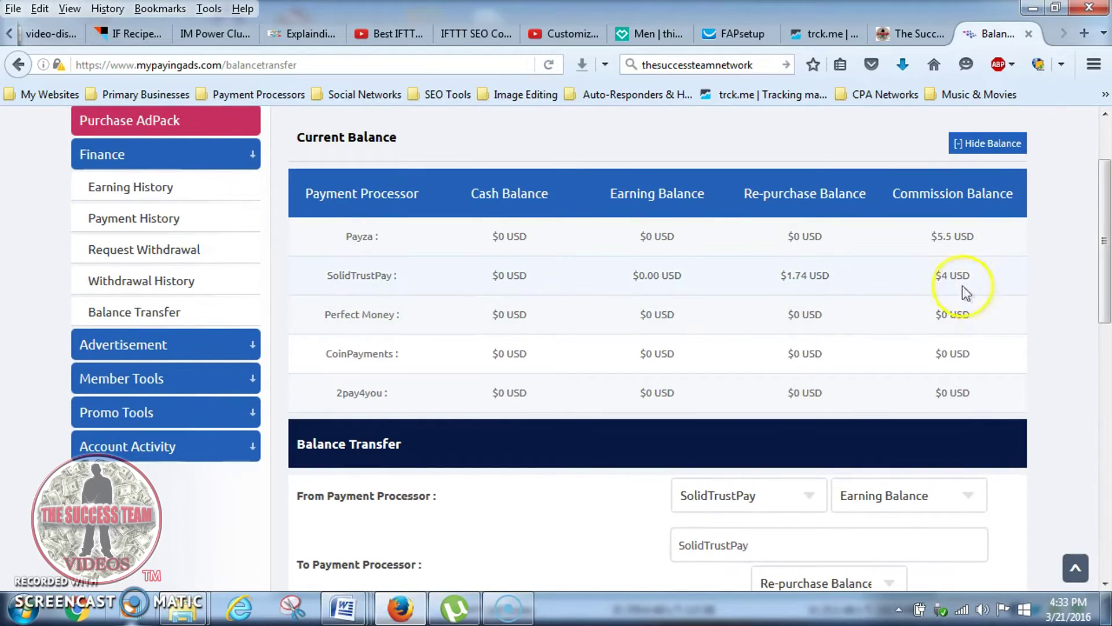
{"action": "scroll", "coordinate": [957, 272], "scroll_direction": "down", "scroll_amount": 3}
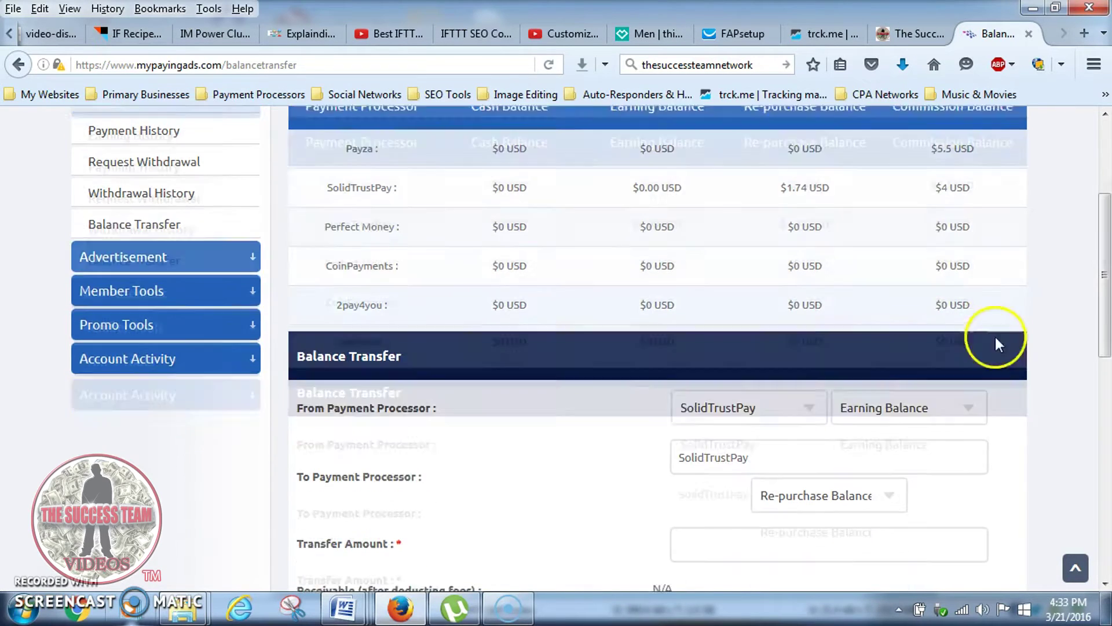
{"action": "left_click", "coordinate": [968, 396]}
{"action": "left_click", "coordinate": [958, 450]}
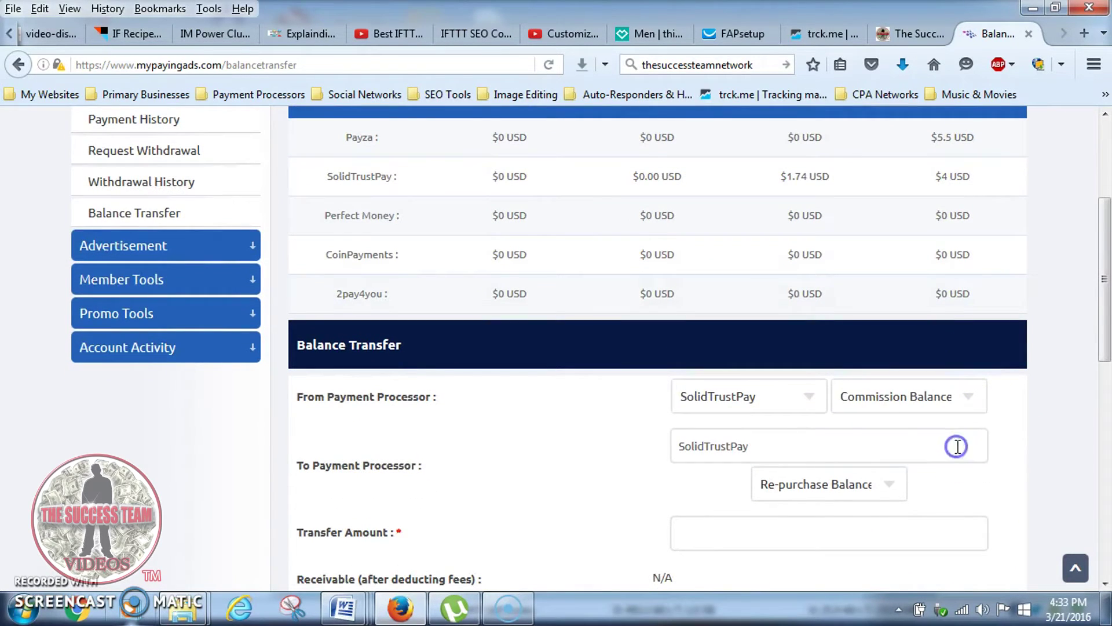
Accept the terms and submit the 4.00 commission transfer to re-purchase.
{"action": "scroll", "coordinate": [950, 438], "scroll_direction": "down", "scroll_amount": 3}
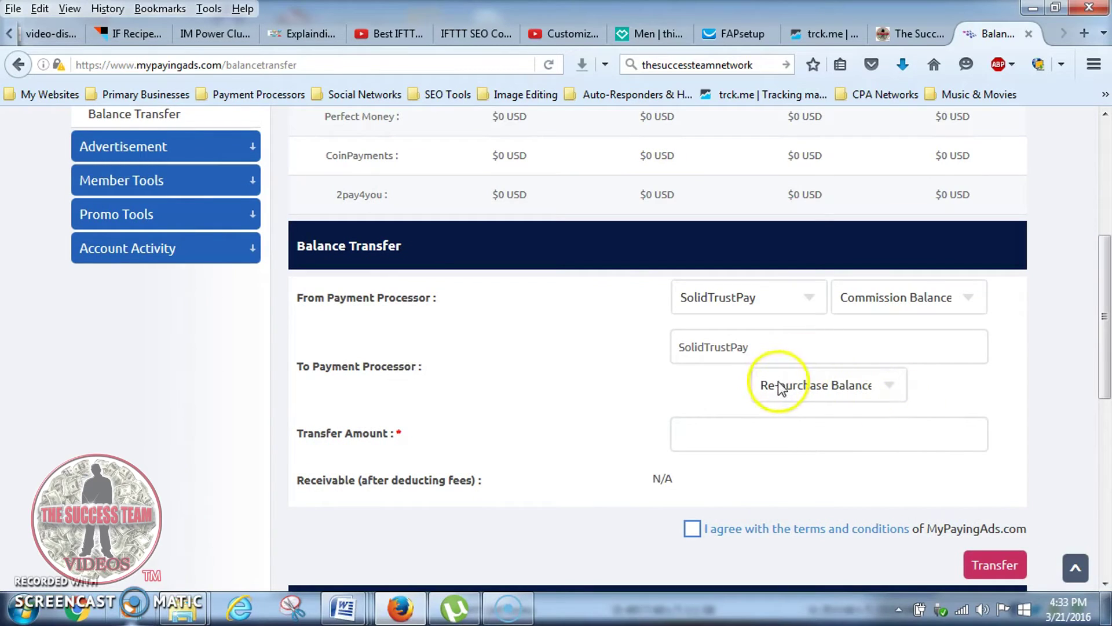
{"action": "scroll", "coordinate": [803, 335], "scroll_direction": "down", "scroll_amount": 3}
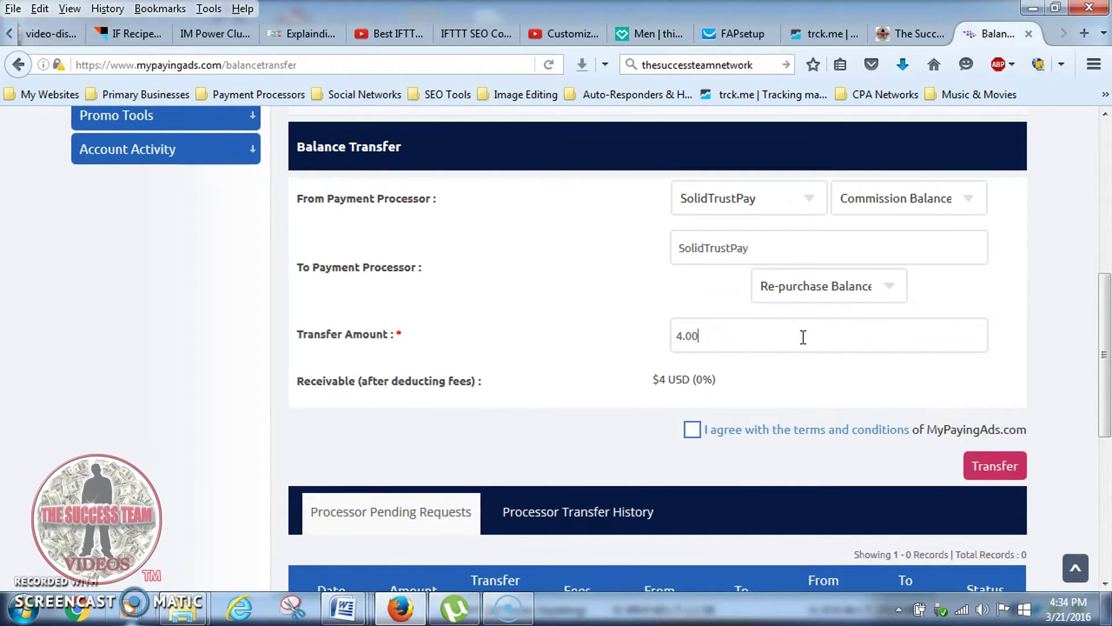
{"action": "left_click", "coordinate": [692, 430]}
{"action": "left_click", "coordinate": [1002, 472]}
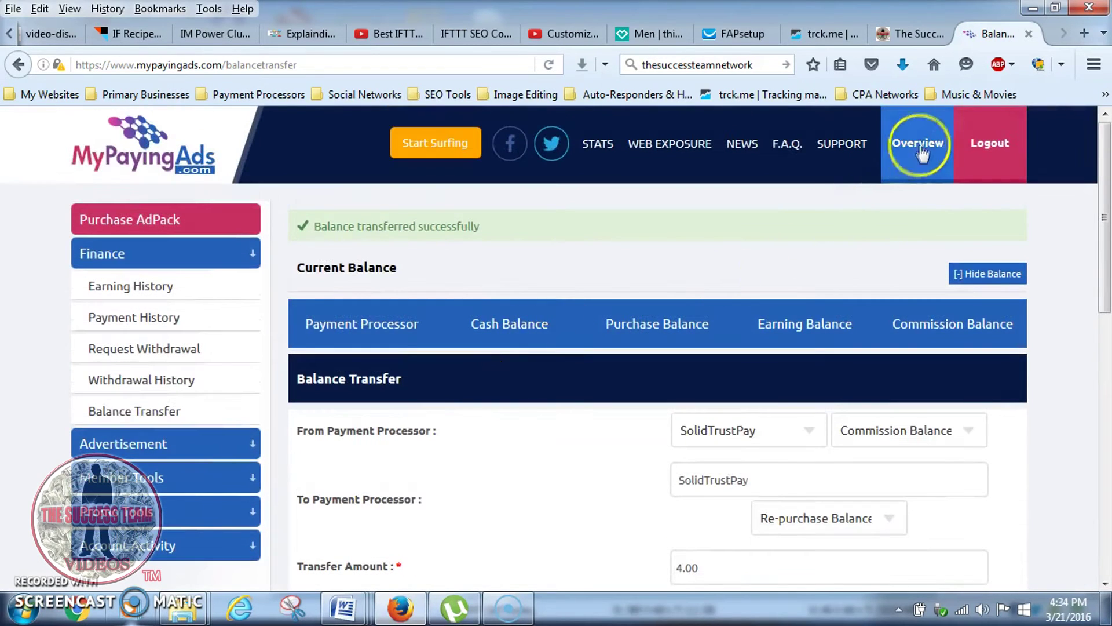
Verify on the overview that SolidTrustPay re-purchase is $5.74 and commission $0.
{"action": "left_click", "coordinate": [922, 148]}
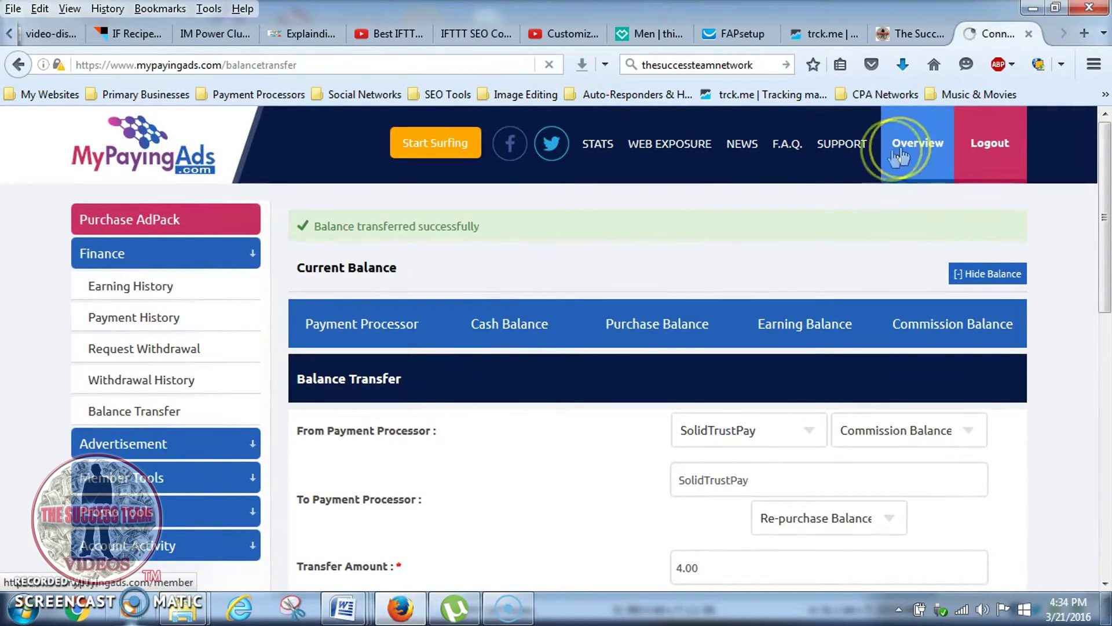
{"action": "scroll", "coordinate": [637, 324], "scroll_direction": "down", "scroll_amount": 6}
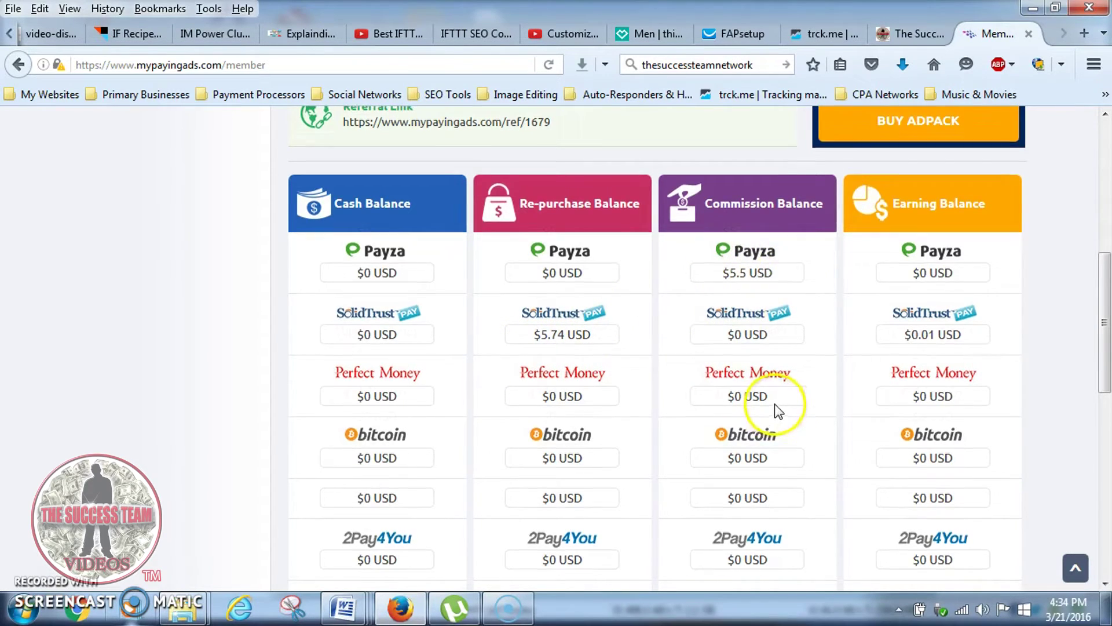
{"action": "scroll", "coordinate": [953, 272], "scroll_direction": "up", "scroll_amount": 2}
Look over the new banner setup fields (468X60 size, title, URLs), then return to the banner #2372 list.
{"action": "left_click", "coordinate": [930, 221]}
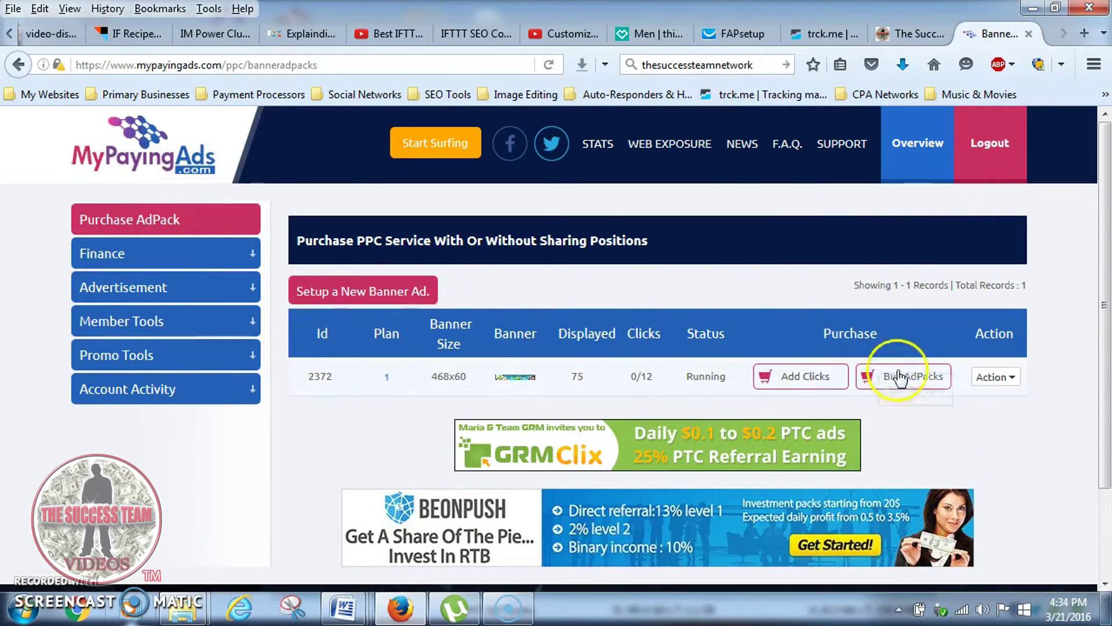
{"action": "left_click", "coordinate": [356, 288]}
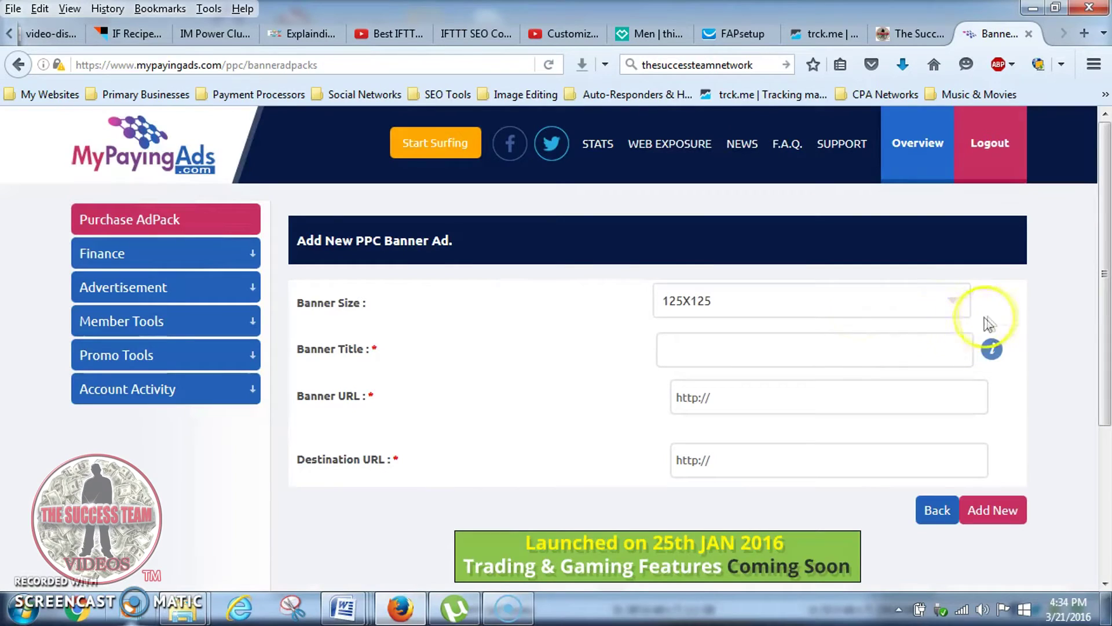
{"action": "left_click", "coordinate": [949, 300]}
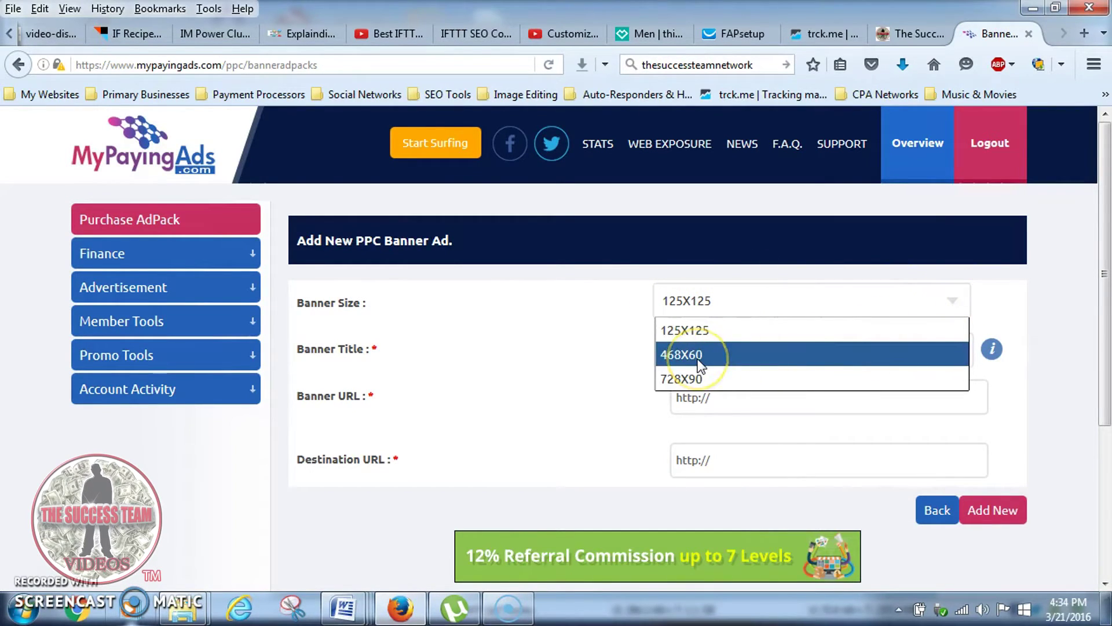
{"action": "left_click", "coordinate": [718, 356]}
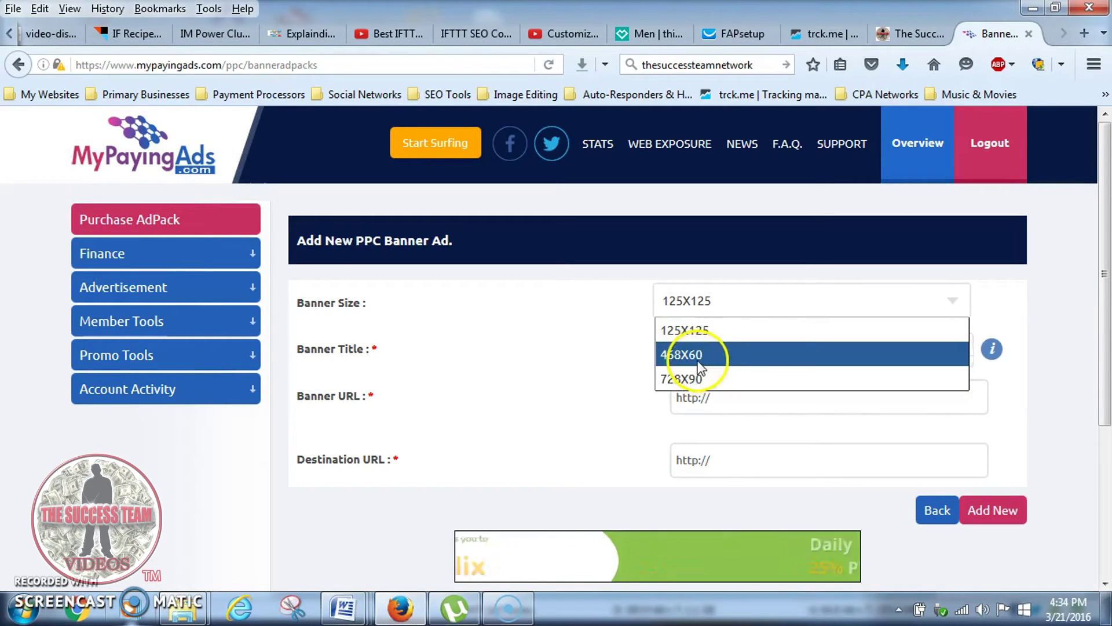
{"action": "left_click", "coordinate": [600, 354]}
{"action": "left_click", "coordinate": [736, 350]}
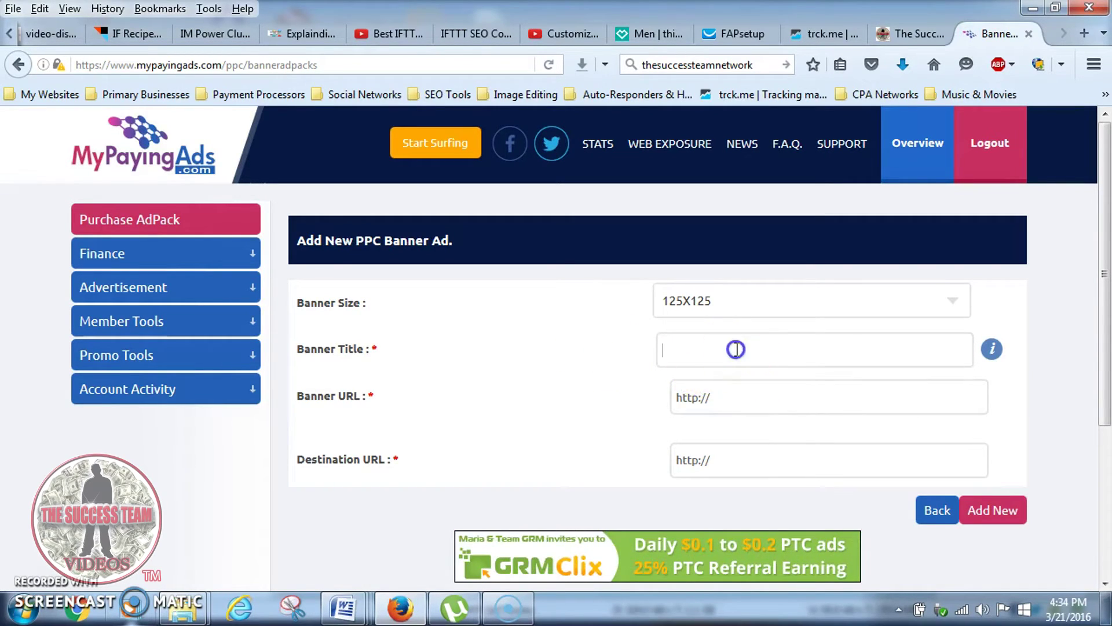
{"action": "left_click", "coordinate": [756, 392]}
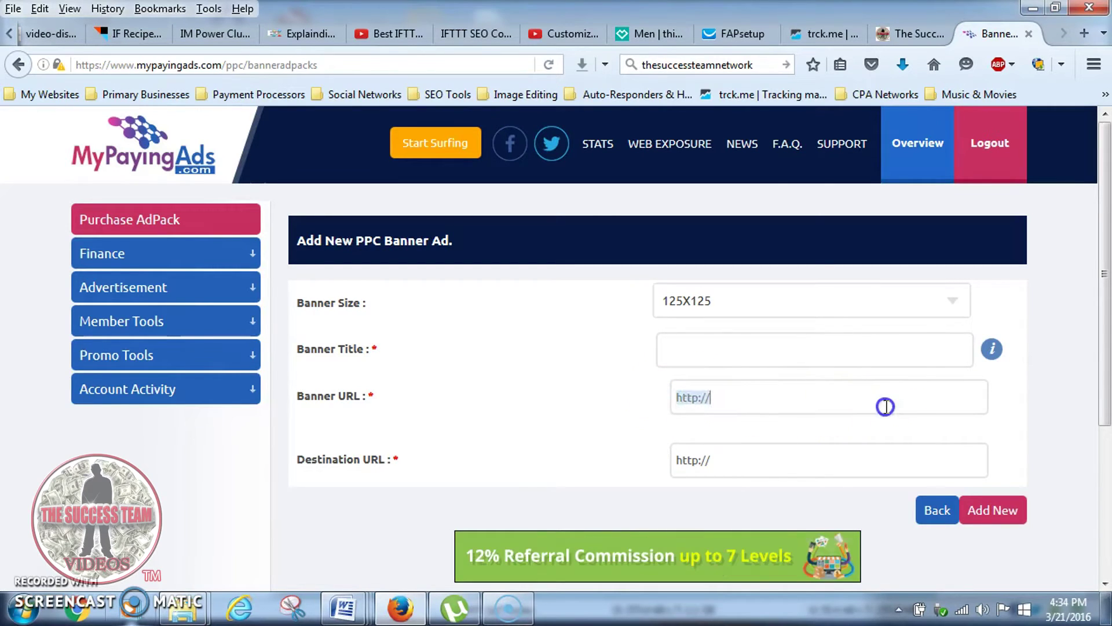
{"action": "left_click", "coordinate": [715, 461]}
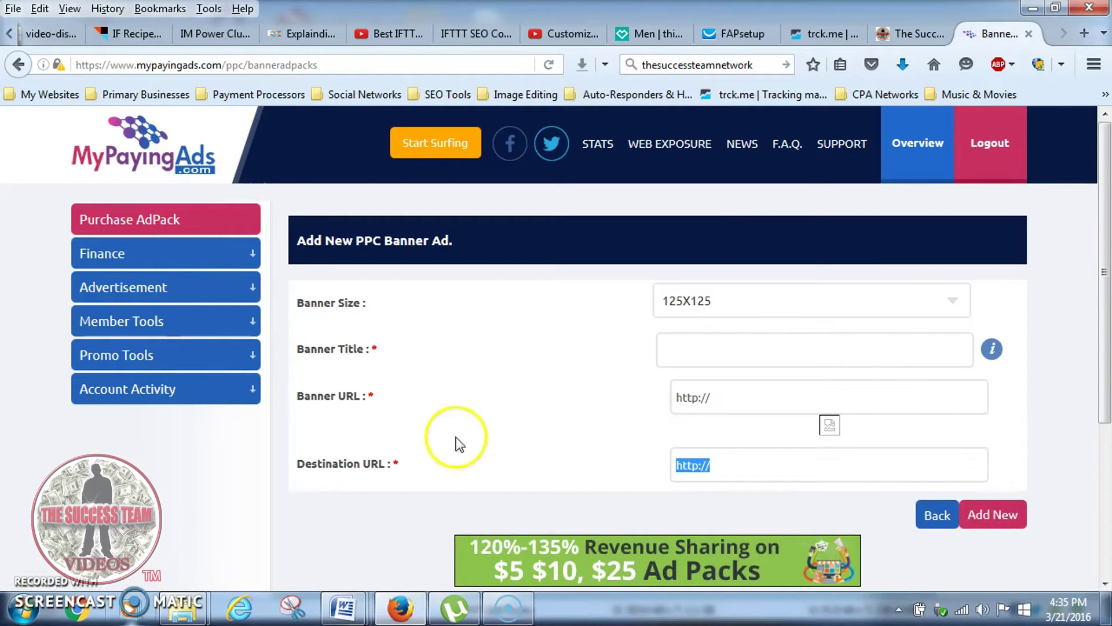
{"action": "left_click", "coordinate": [144, 220]}
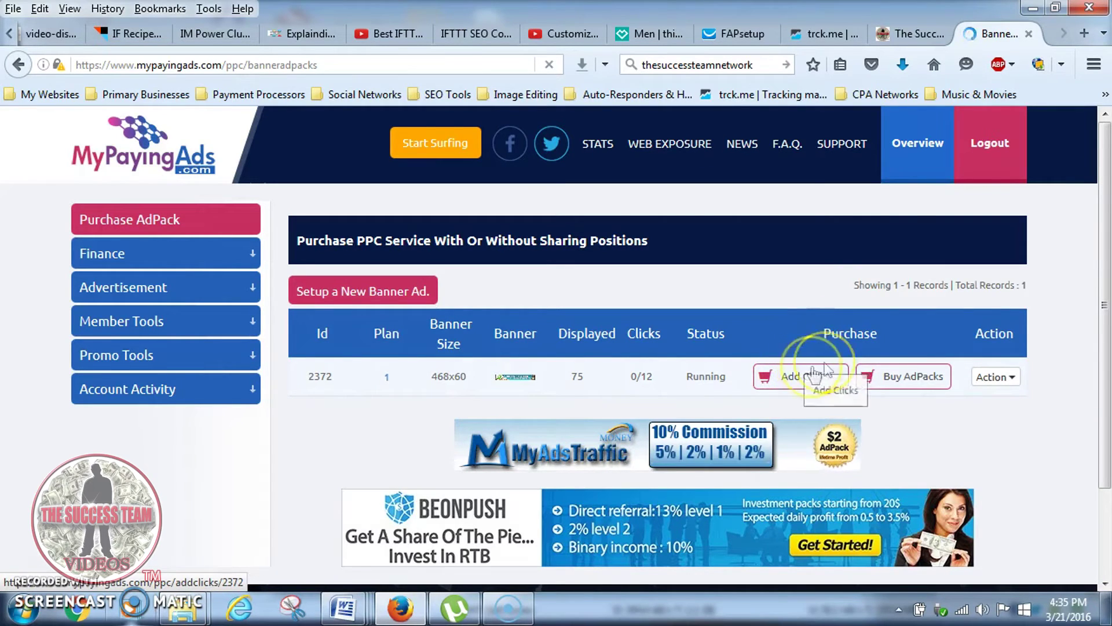
Start an ad pack purchase for banner #2372 and pick Ad-Pack Plan 1 at $5.
{"action": "left_click", "coordinate": [909, 378]}
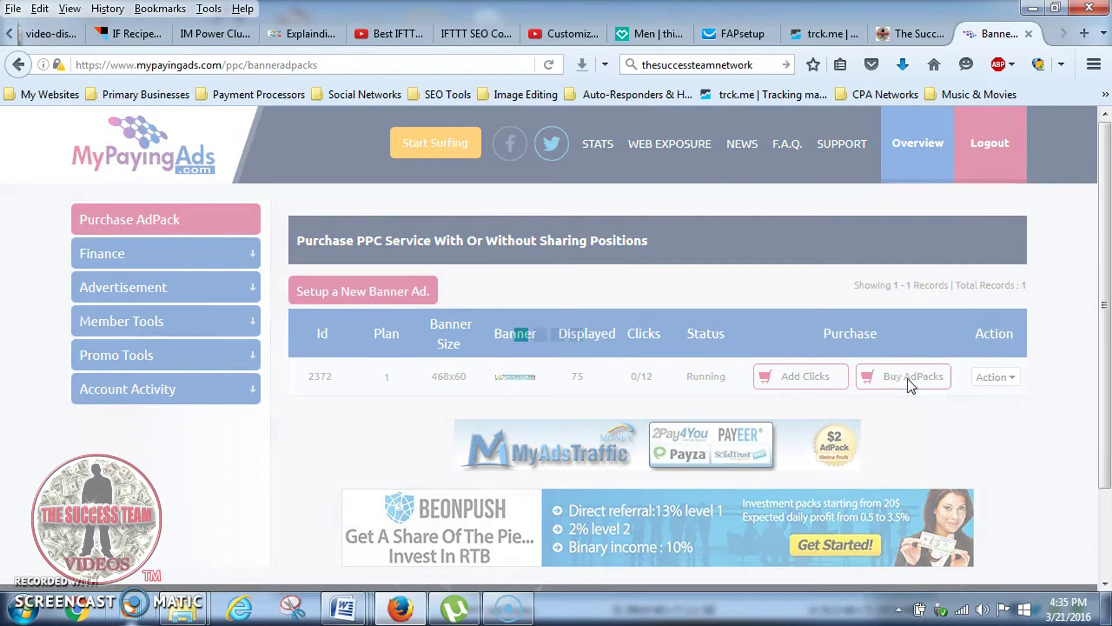
{"action": "left_click", "coordinate": [756, 396]}
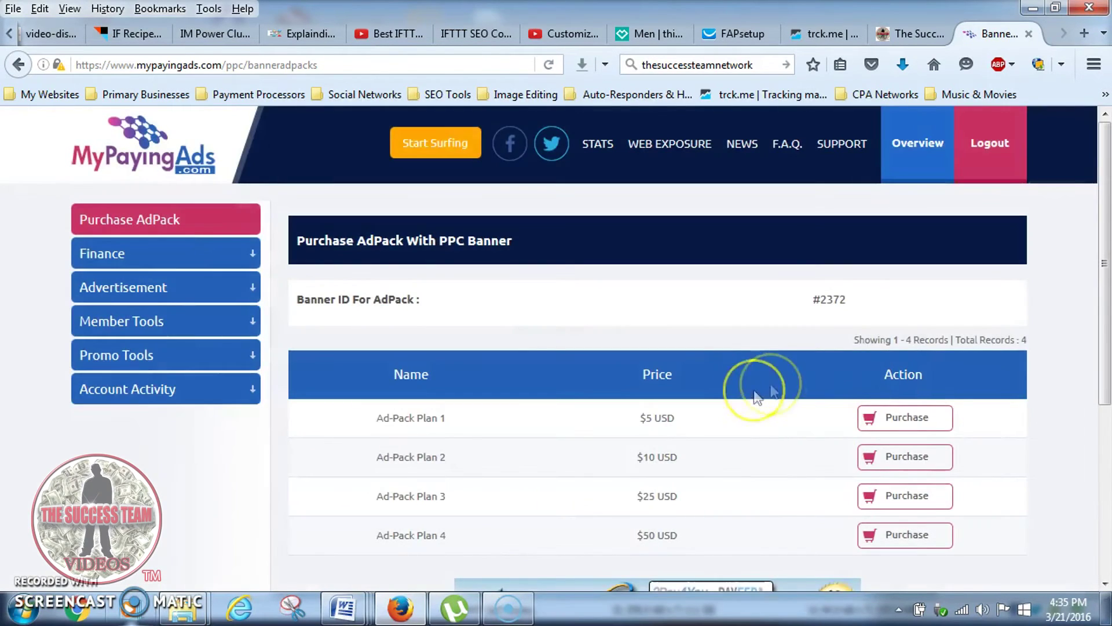
{"action": "scroll", "coordinate": [747, 397], "scroll_direction": "down", "scroll_amount": 3}
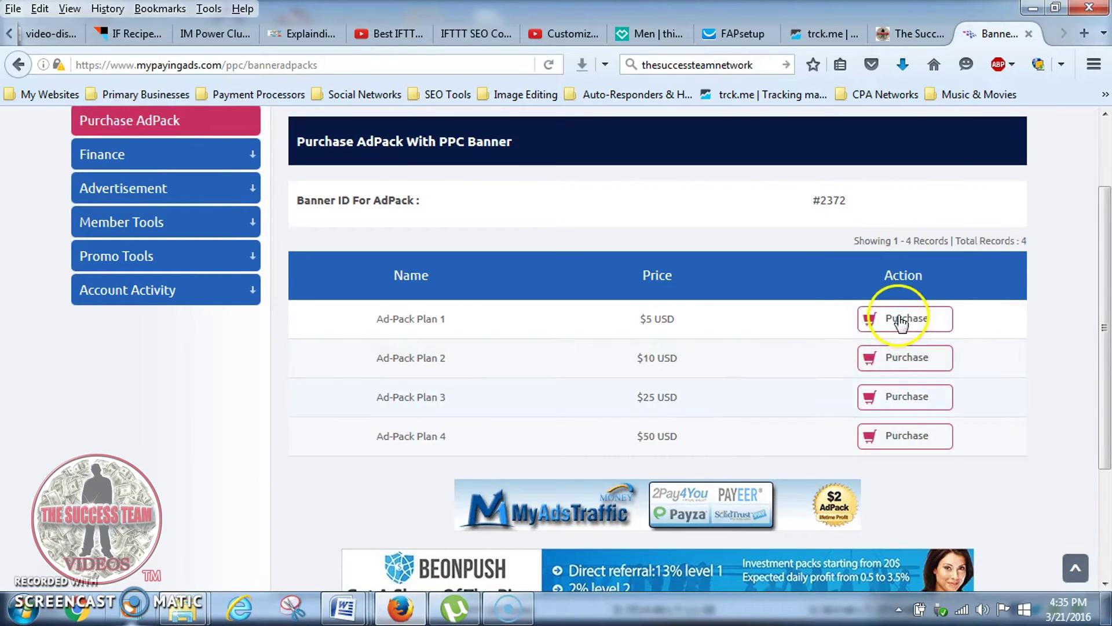
{"action": "left_click", "coordinate": [901, 321]}
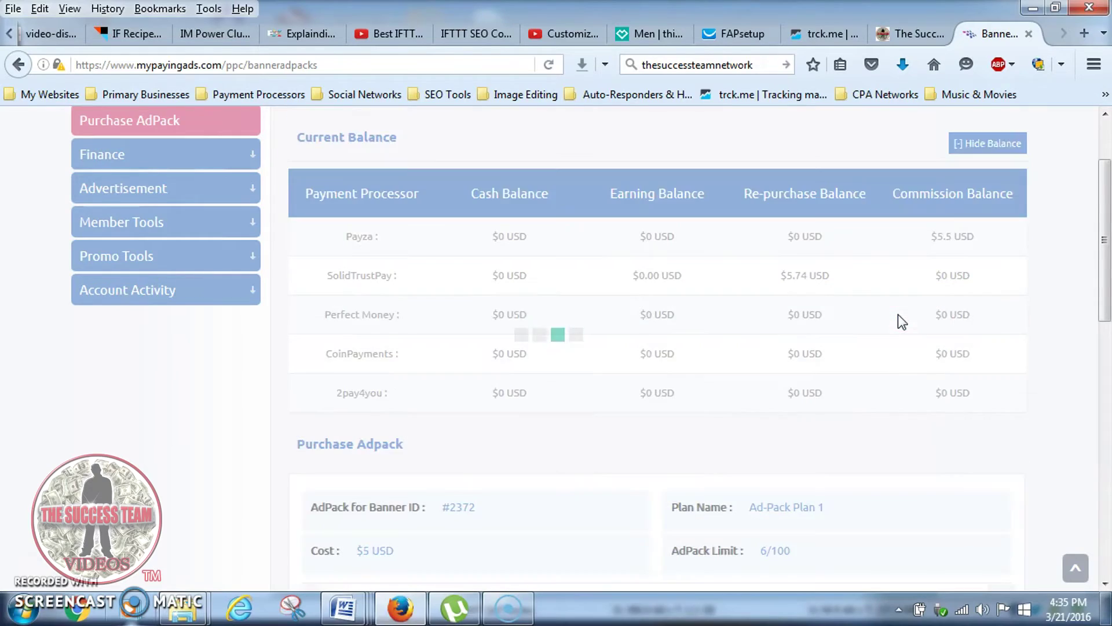
{"action": "scroll", "coordinate": [696, 348], "scroll_direction": "down", "scroll_amount": 5}
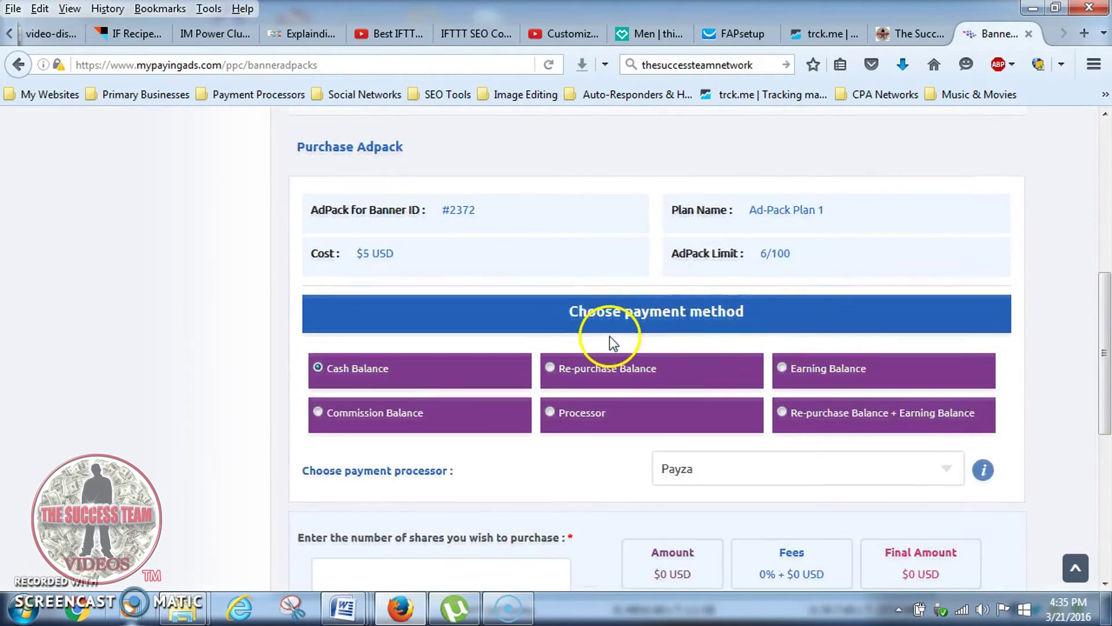
{"action": "scroll", "coordinate": [610, 335], "scroll_direction": "down", "scroll_amount": 2}
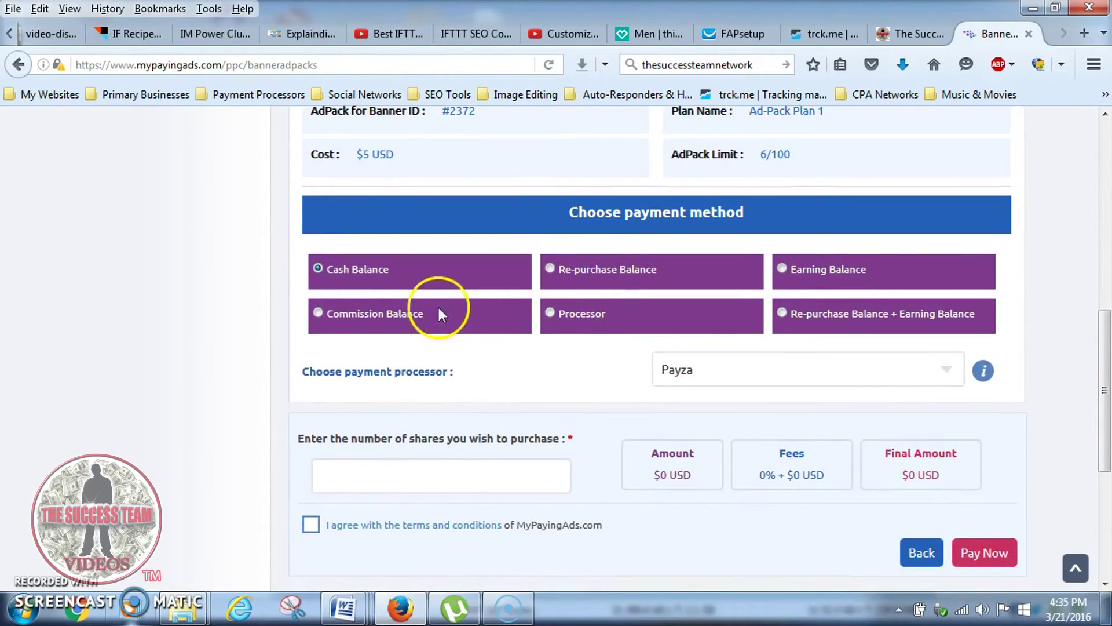
{"action": "scroll", "coordinate": [516, 328], "scroll_direction": "up", "scroll_amount": 7}
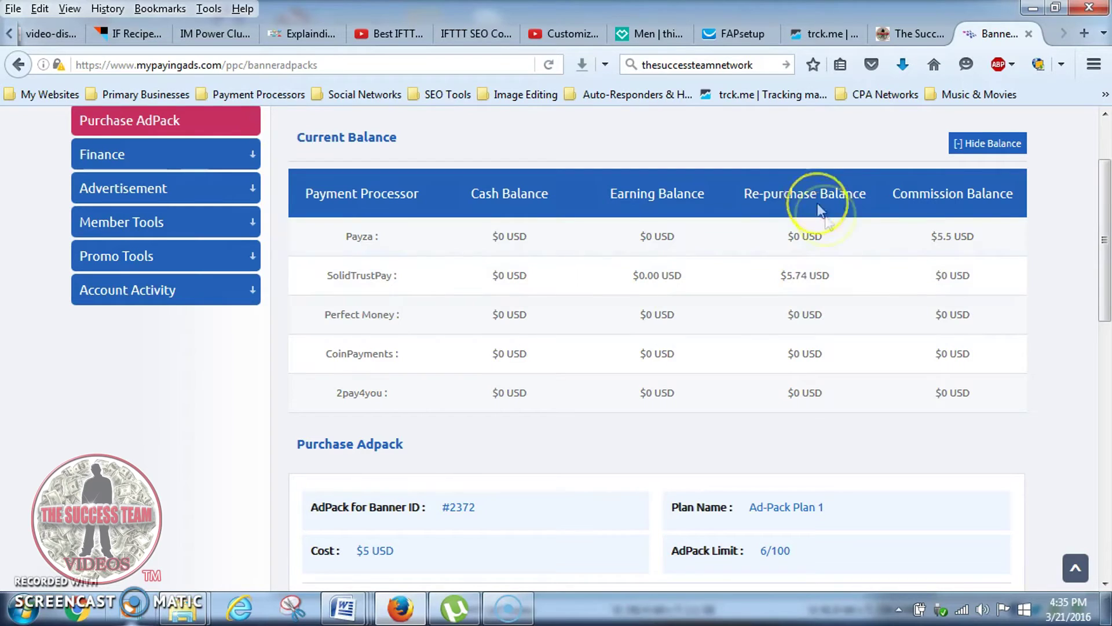
{"action": "scroll", "coordinate": [585, 277], "scroll_direction": "down", "scroll_amount": 3}
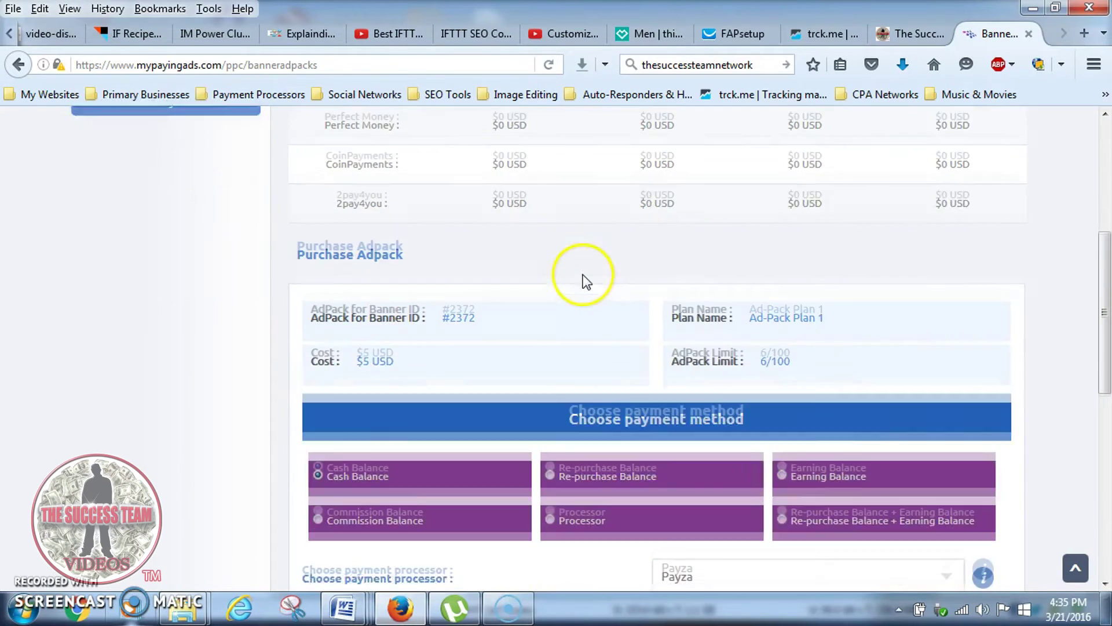
{"action": "scroll", "coordinate": [588, 282], "scroll_direction": "down", "scroll_amount": 2}
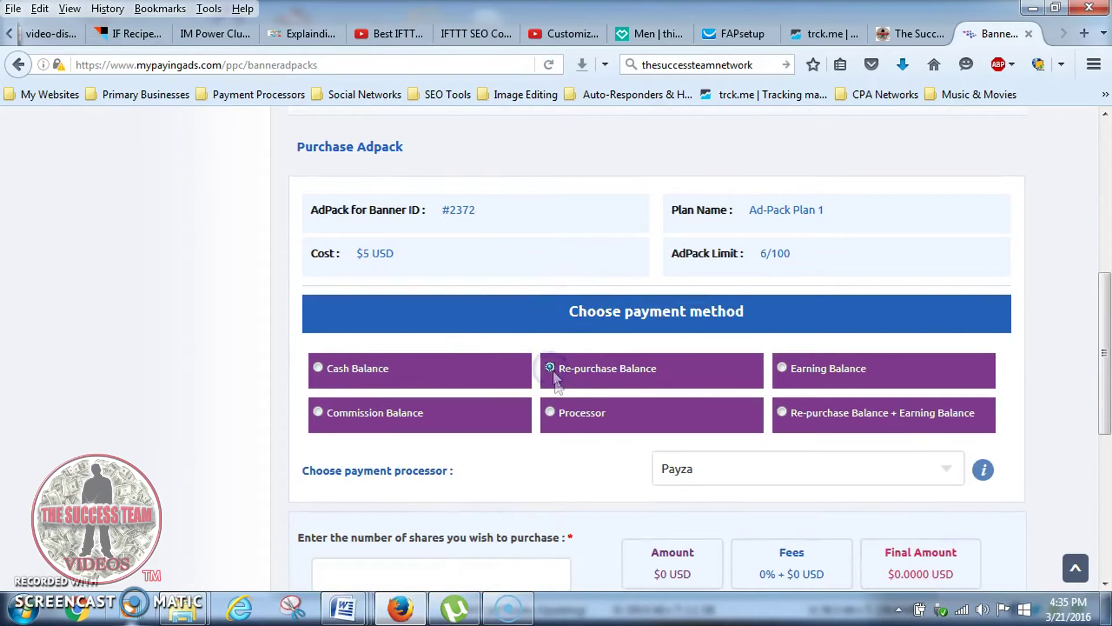
{"action": "scroll", "coordinate": [561, 463], "scroll_direction": "up", "scroll_amount": 5}
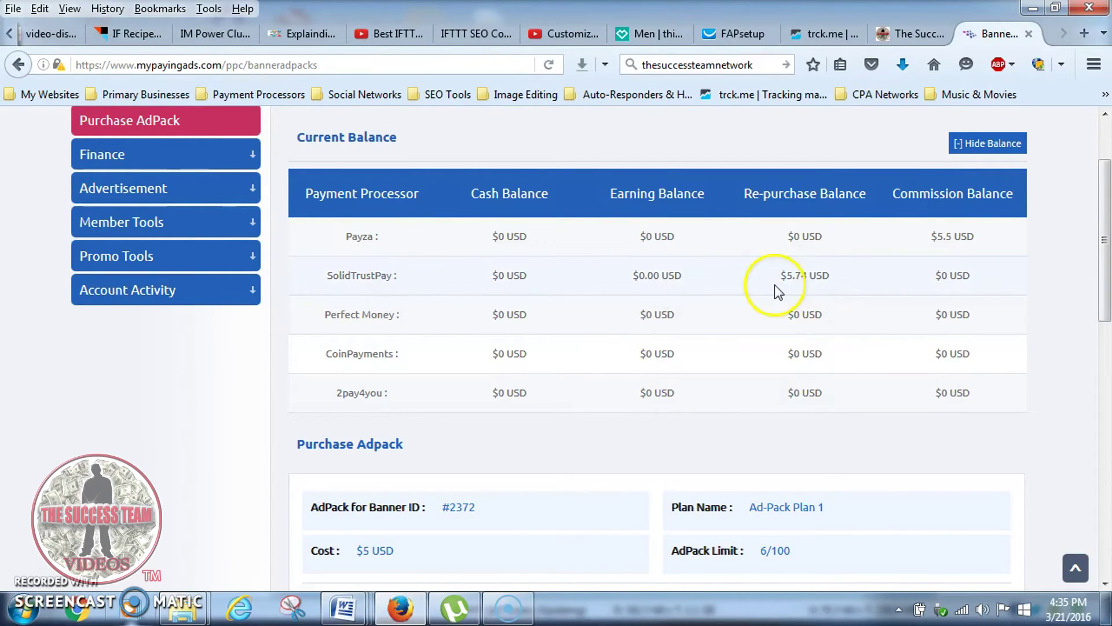
{"action": "scroll", "coordinate": [467, 378], "scroll_direction": "down", "scroll_amount": 5}
{"action": "scroll", "coordinate": [572, 368], "scroll_direction": "down", "scroll_amount": 2}
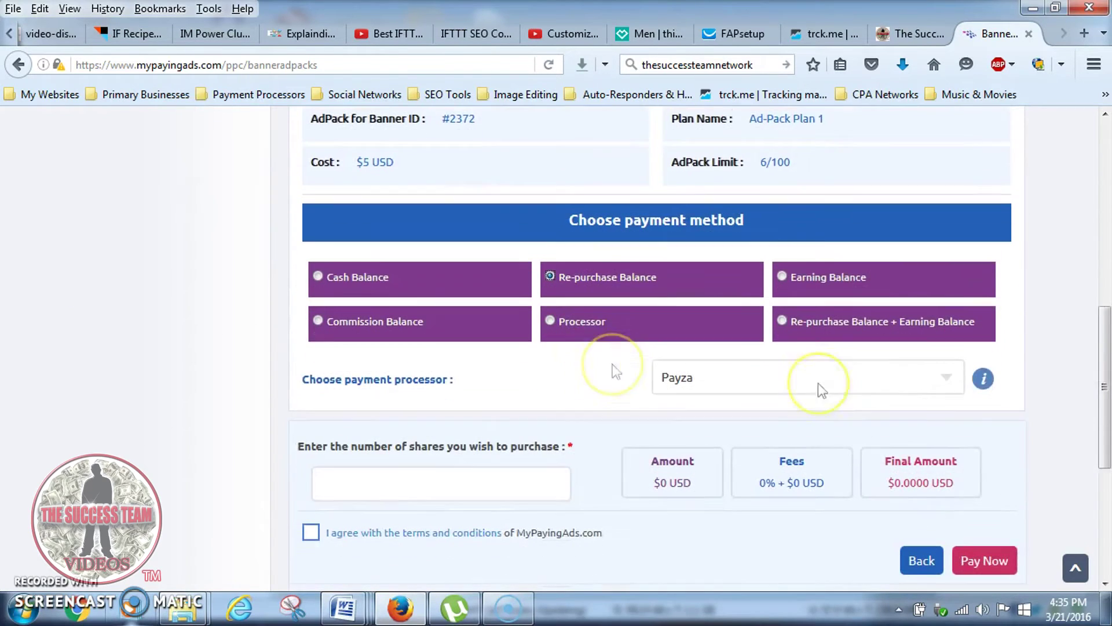
Order 1 share paid via SolidTrustPay re-purchase balance, accept the terms, and submit.
{"action": "left_click", "coordinate": [952, 371]}
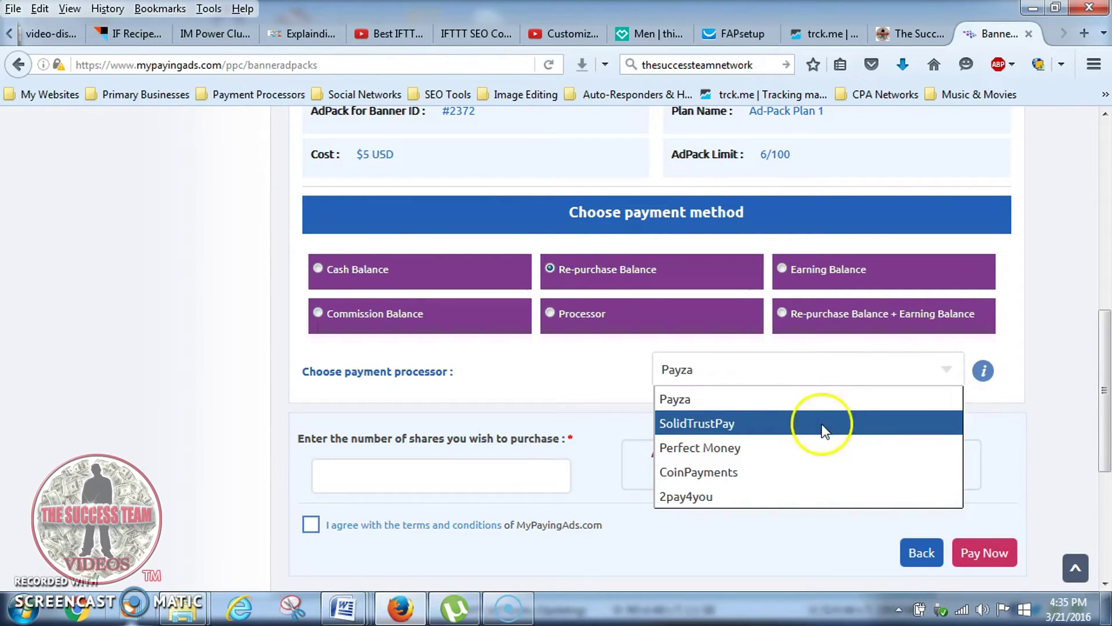
{"action": "left_click", "coordinate": [822, 423]}
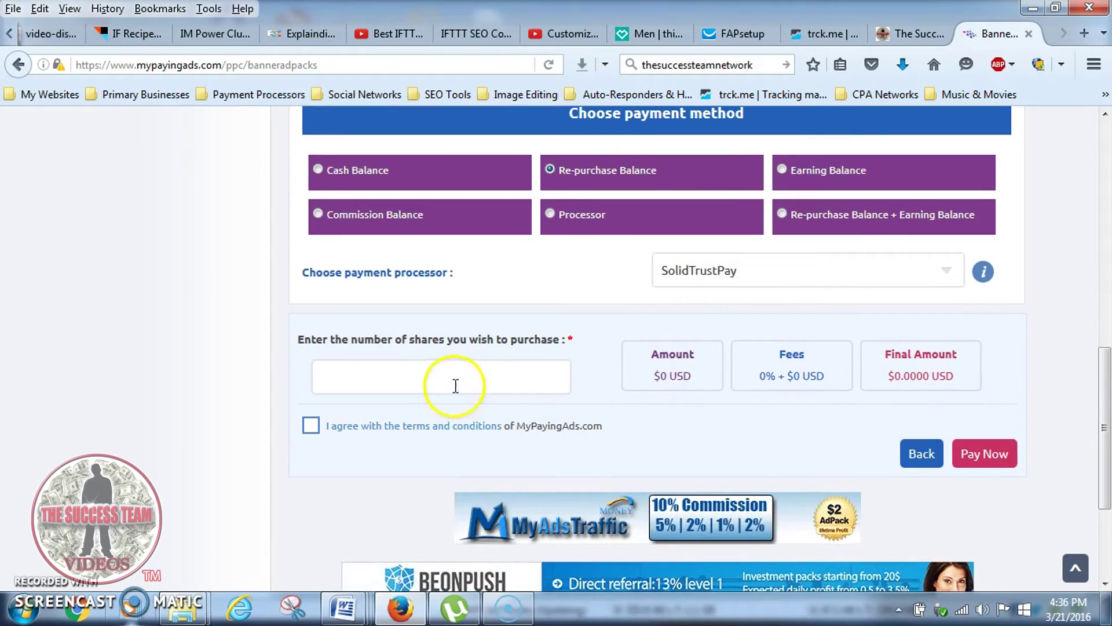
{"action": "left_click", "coordinate": [454, 379]}
{"action": "type", "text": "1"}
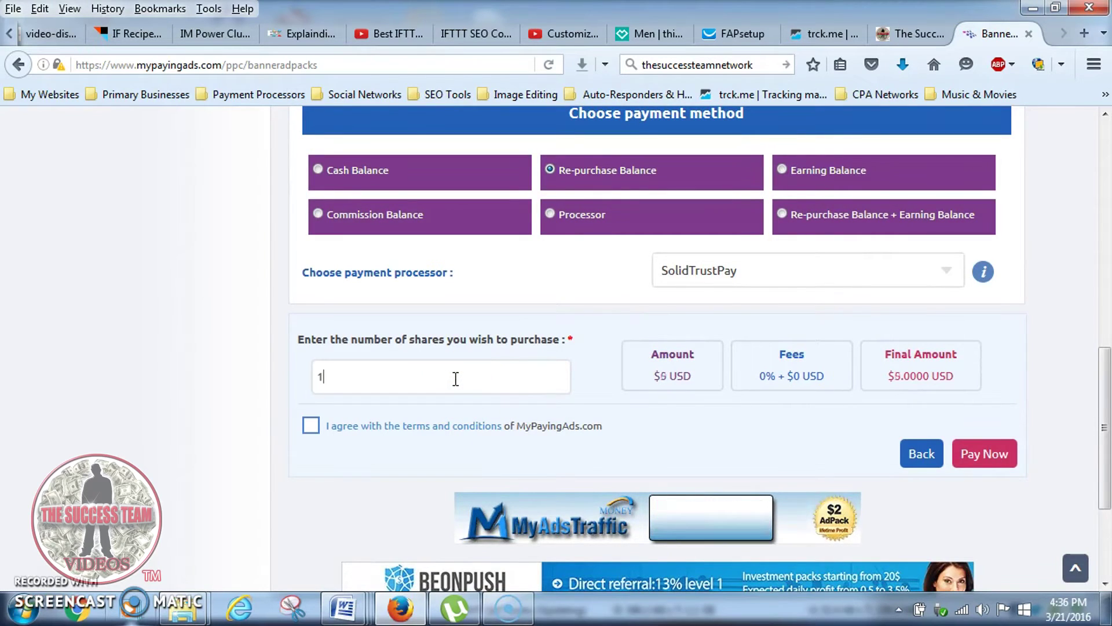
{"action": "left_click", "coordinate": [312, 428]}
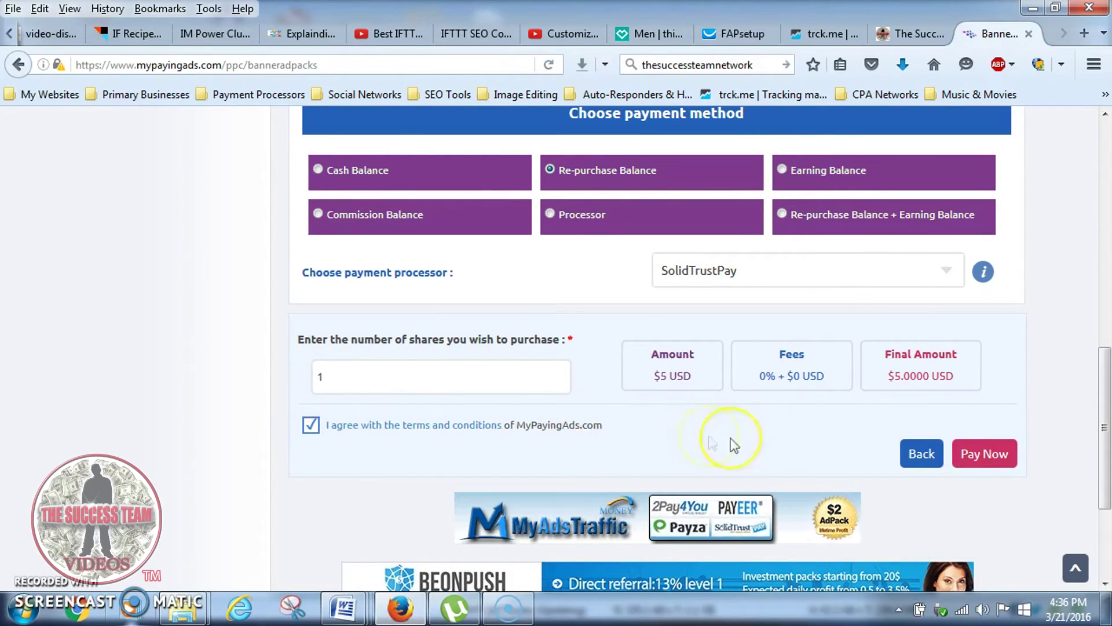
{"action": "left_click", "coordinate": [985, 455]}
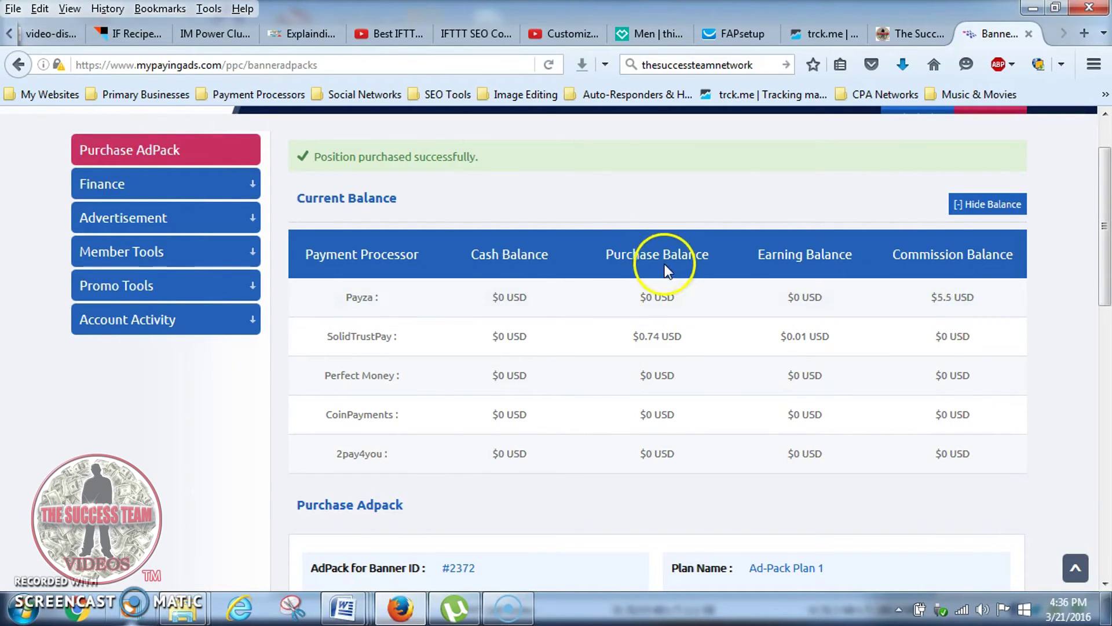
Scroll down to review the Current Balance table showing $0.74 SolidTrustPay purchase balance.
{"action": "scroll", "coordinate": [666, 272], "scroll_direction": "down", "scroll_amount": 1}
{"action": "scroll", "coordinate": [666, 271], "scroll_direction": "down", "scroll_amount": 4}
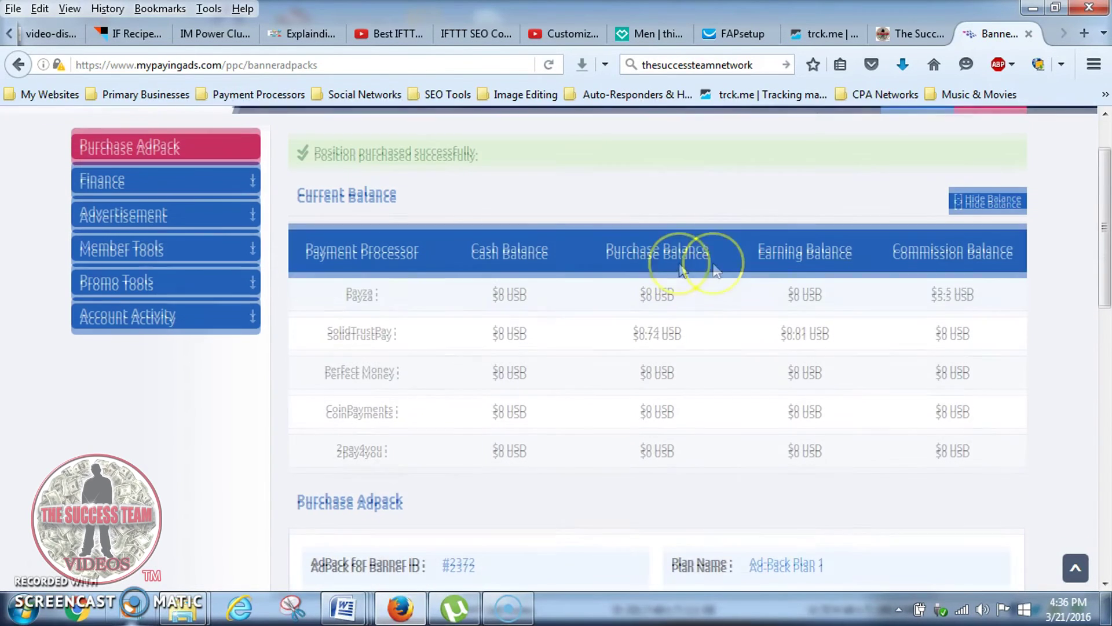
{"action": "scroll", "coordinate": [619, 377], "scroll_direction": "down", "scroll_amount": 4}
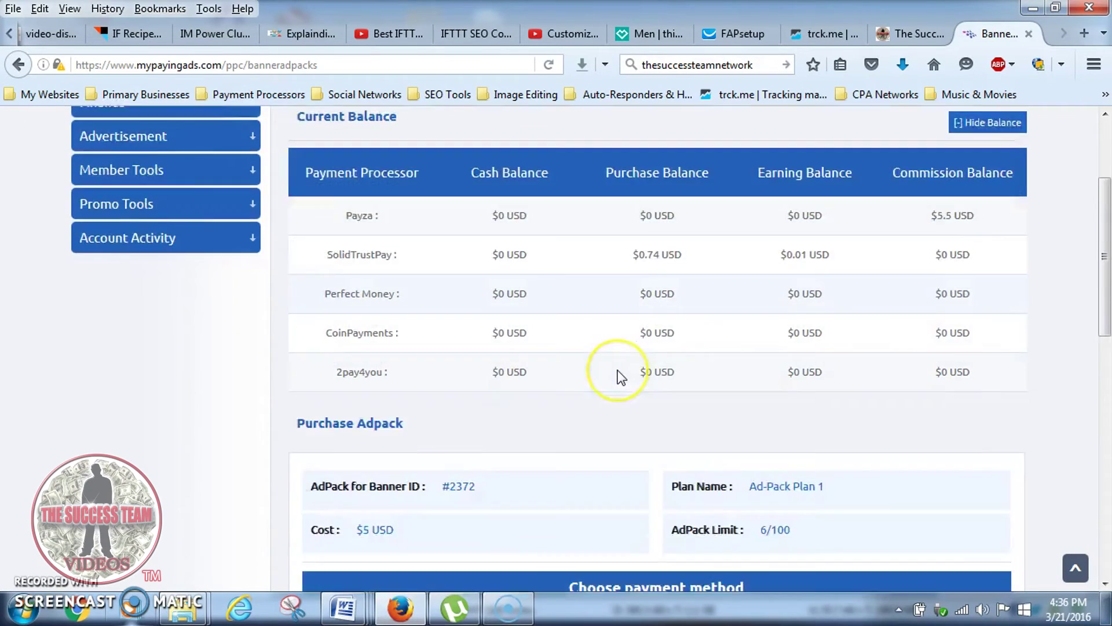
{"action": "scroll", "coordinate": [618, 371], "scroll_direction": "down", "scroll_amount": 2}
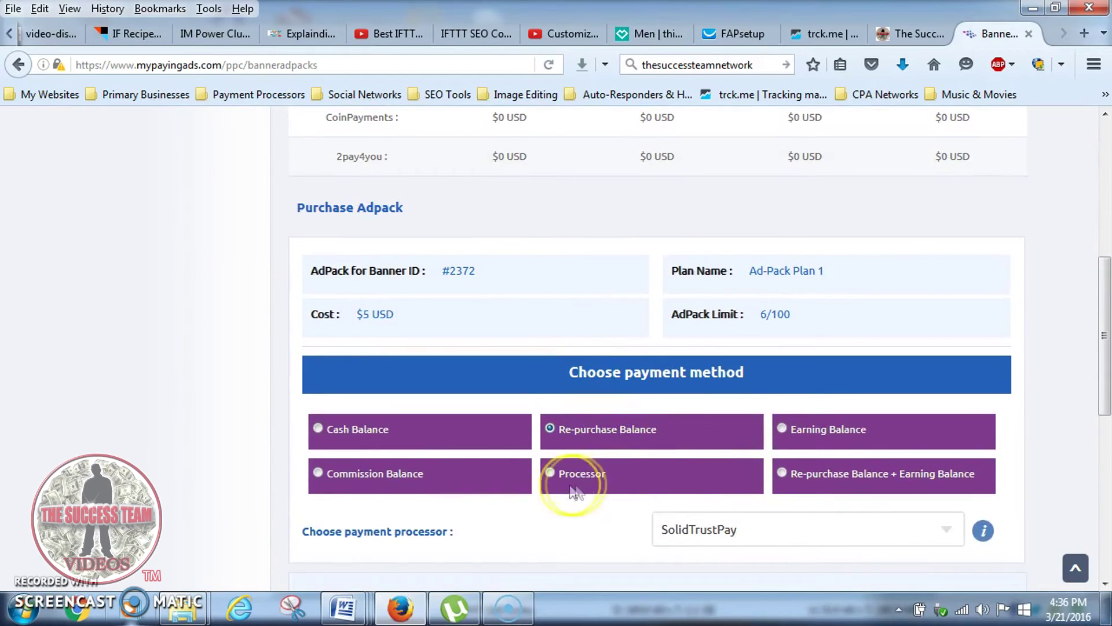
Pay a second 1-share position from the Payza commission balance and submit the order.
{"action": "left_click", "coordinate": [319, 473]}
{"action": "scroll", "coordinate": [457, 435], "scroll_direction": "down", "scroll_amount": 2}
{"action": "scroll", "coordinate": [639, 413], "scroll_direction": "up", "scroll_amount": 3}
{"action": "scroll", "coordinate": [640, 412], "scroll_direction": "up", "scroll_amount": 2}
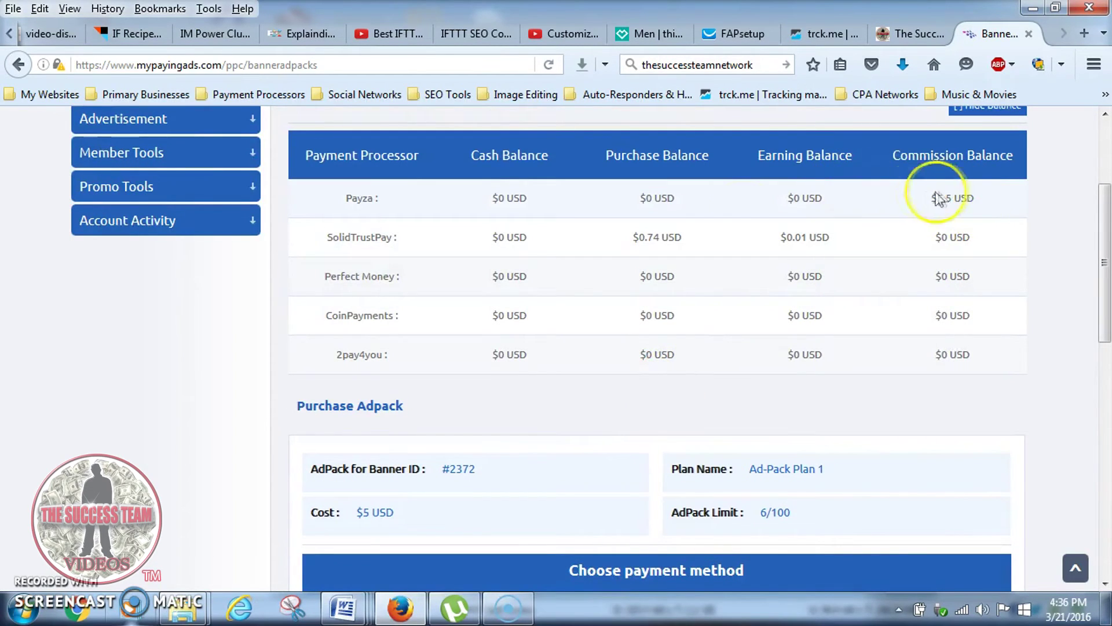
{"action": "scroll", "coordinate": [507, 383], "scroll_direction": "down", "scroll_amount": 7}
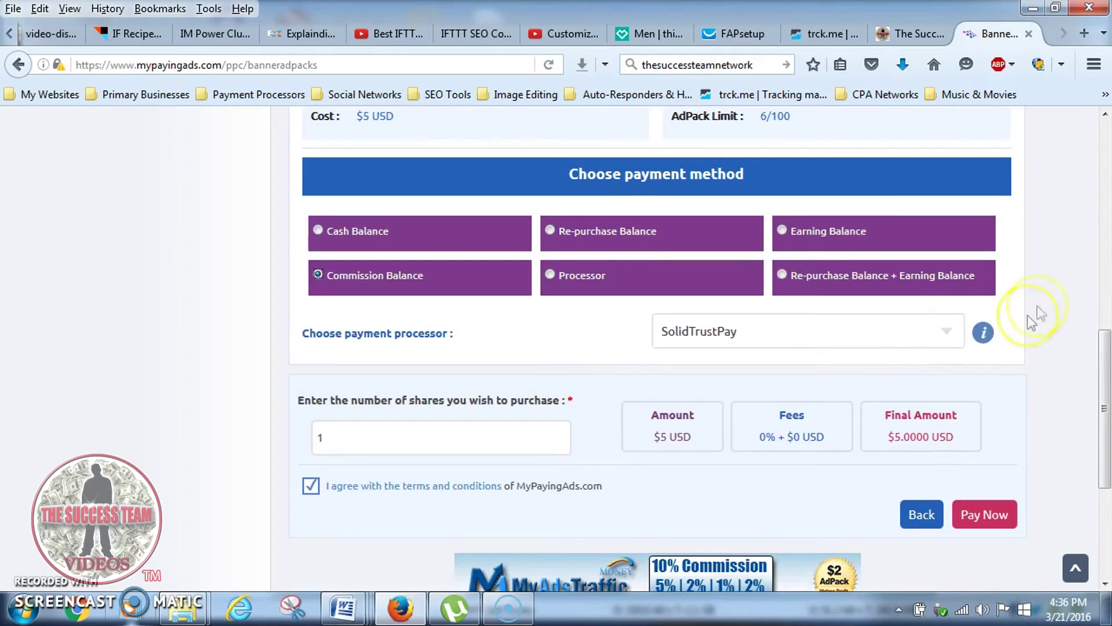
{"action": "left_click", "coordinate": [947, 329]}
{"action": "left_click", "coordinate": [866, 365]}
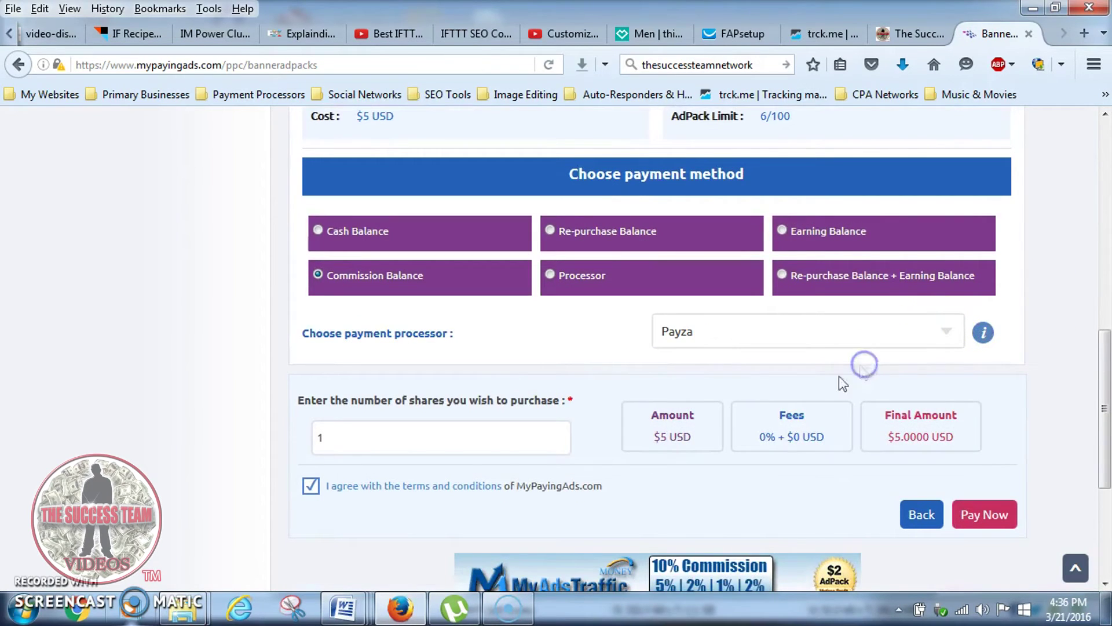
{"action": "left_click", "coordinate": [320, 442]}
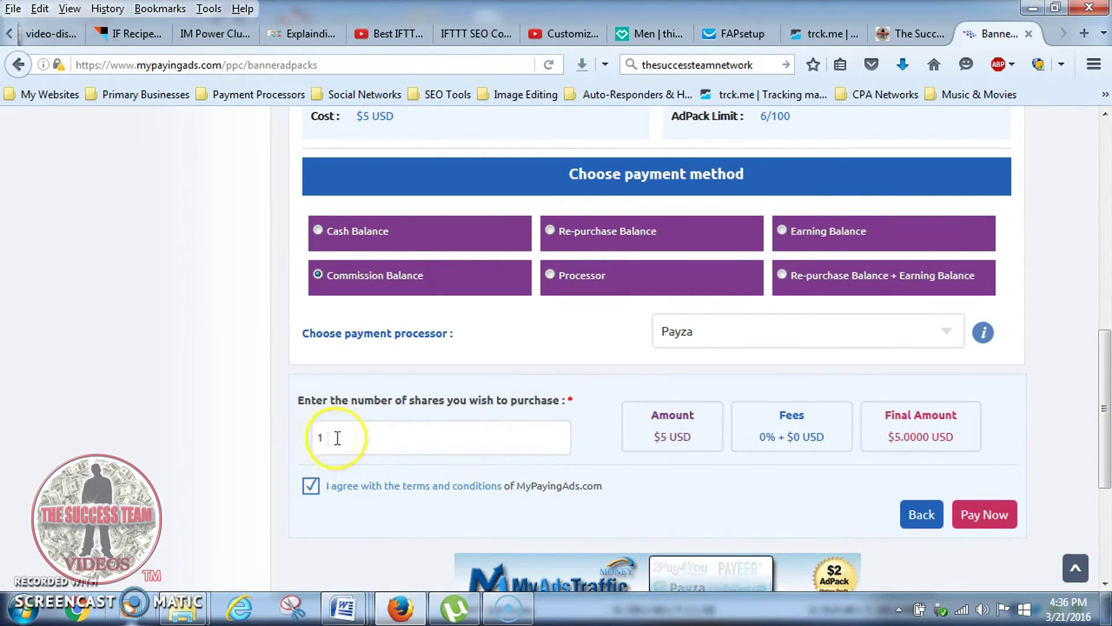
{"action": "scroll", "coordinate": [566, 435], "scroll_direction": "down", "scroll_amount": 2}
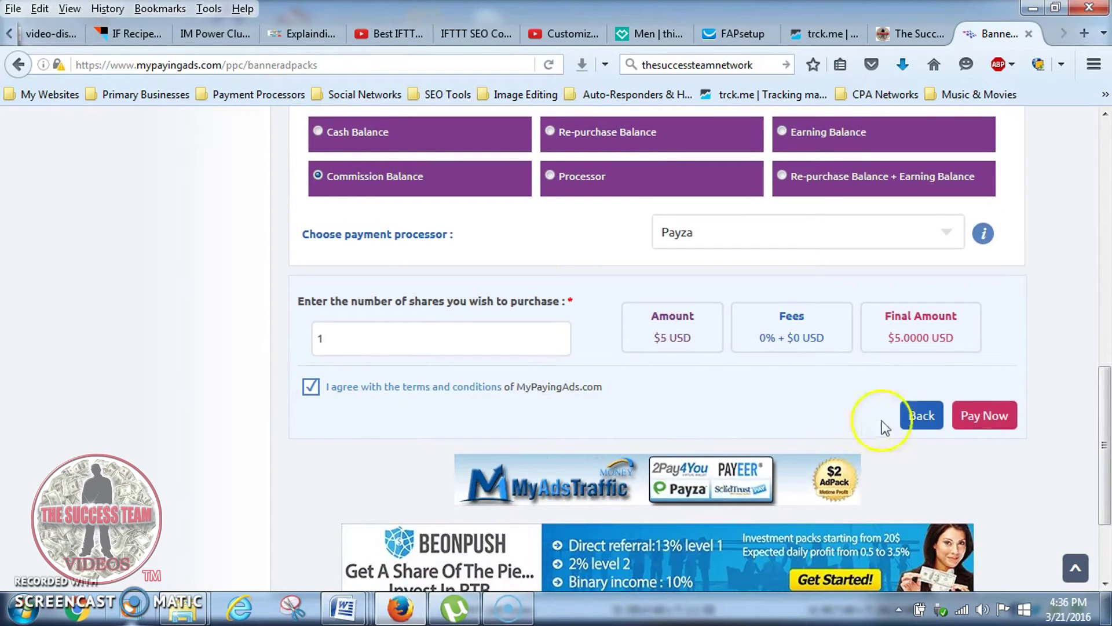
{"action": "left_click", "coordinate": [993, 415]}
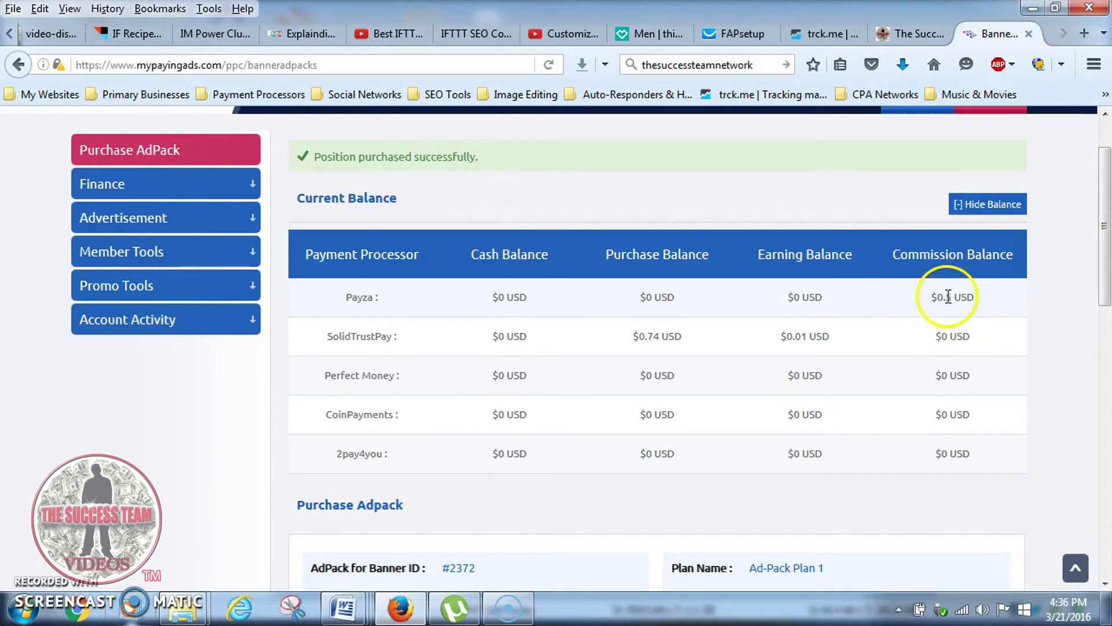
{"action": "scroll", "coordinate": [930, 307], "scroll_direction": "up", "scroll_amount": 2}
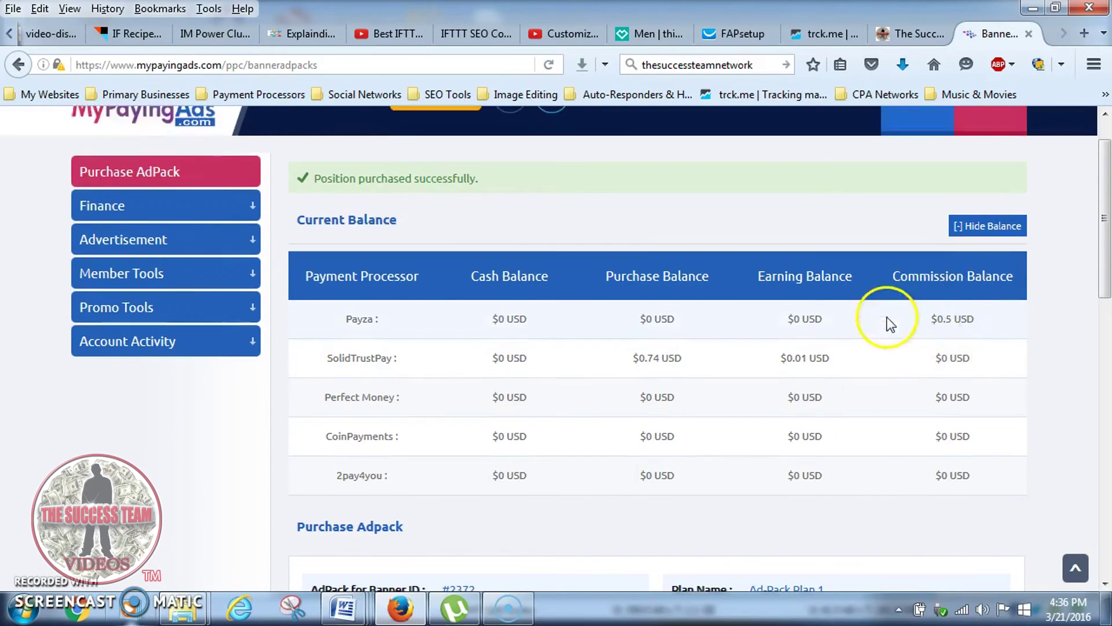
Check the Member Overview's Active Shares card reading 8, then return to the top.
{"action": "left_click", "coordinate": [919, 143]}
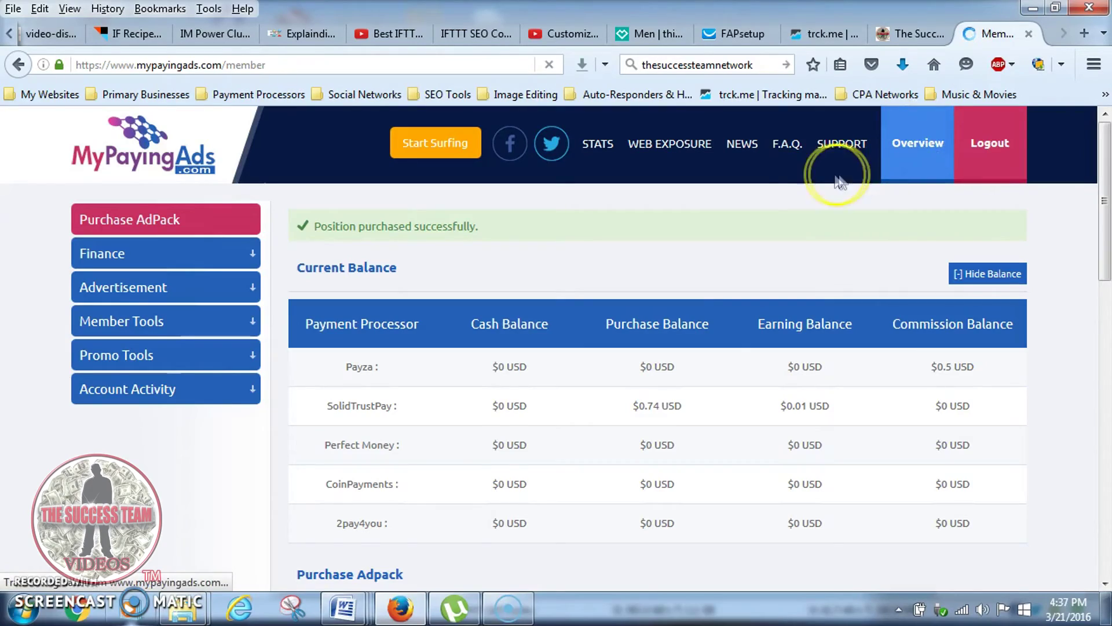
{"action": "scroll", "coordinate": [637, 246], "scroll_direction": "down", "scroll_amount": 3}
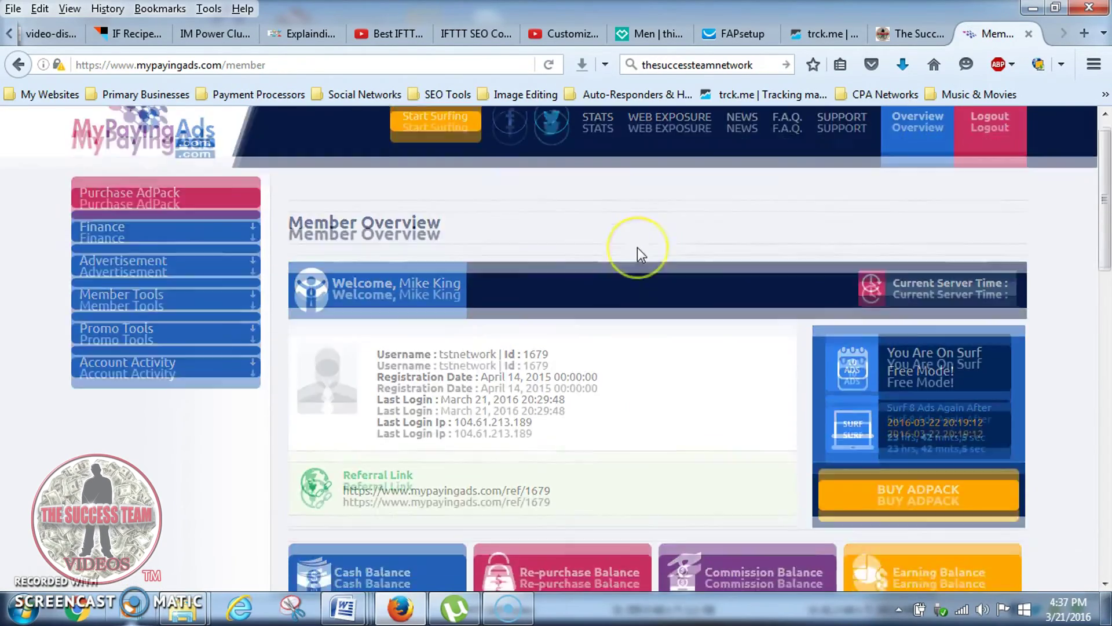
{"action": "scroll", "coordinate": [637, 248], "scroll_direction": "down", "scroll_amount": 10}
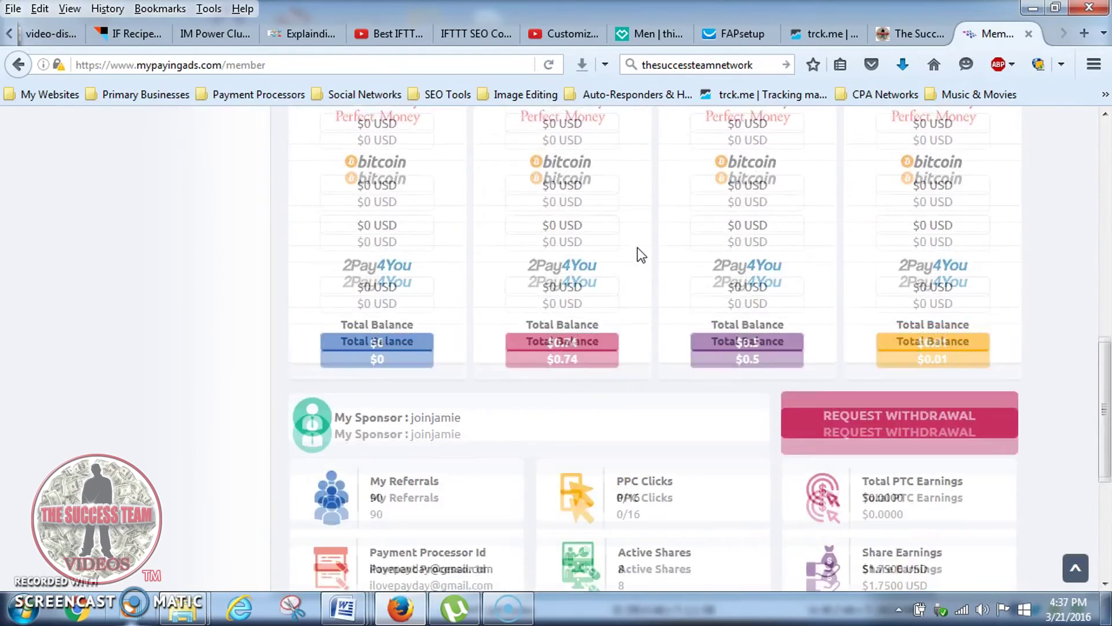
{"action": "scroll", "coordinate": [637, 248], "scroll_direction": "down", "scroll_amount": 4}
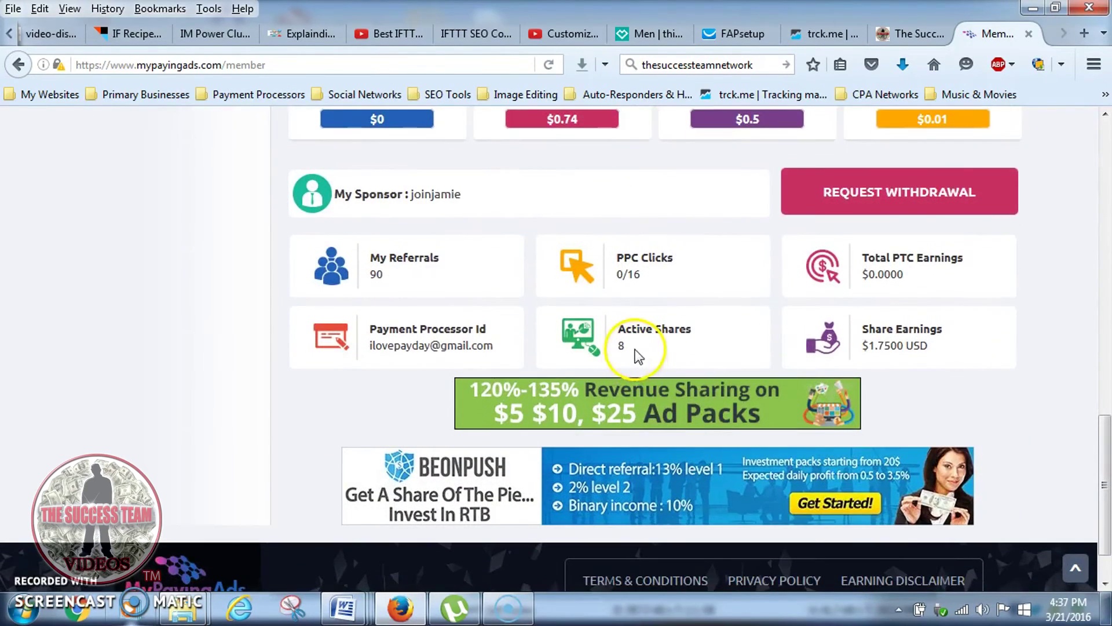
{"action": "double_click", "coordinate": [620, 348]}
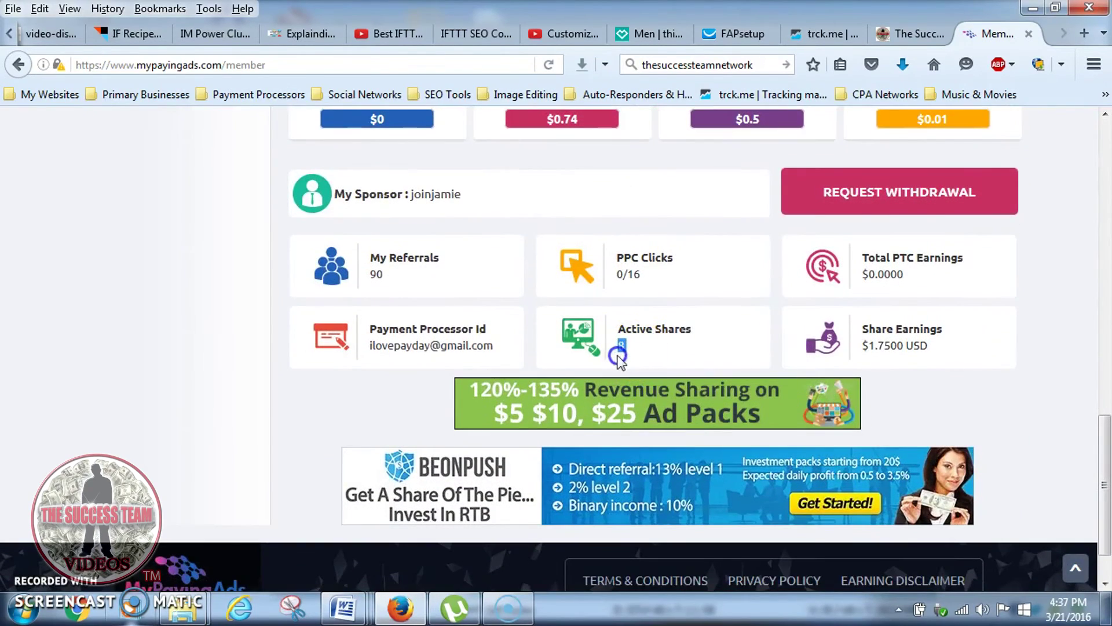
{"action": "left_click", "coordinate": [687, 346]}
{"action": "scroll", "coordinate": [689, 343], "scroll_direction": "up", "scroll_amount": 10}
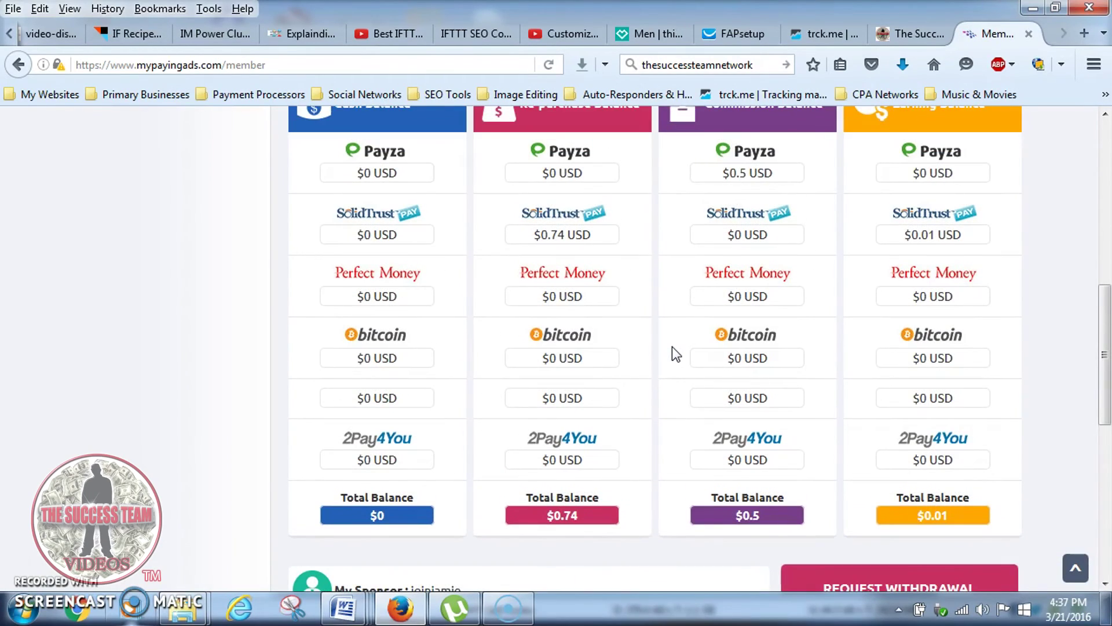
{"action": "scroll", "coordinate": [672, 347], "scroll_direction": "up", "scroll_amount": 2}
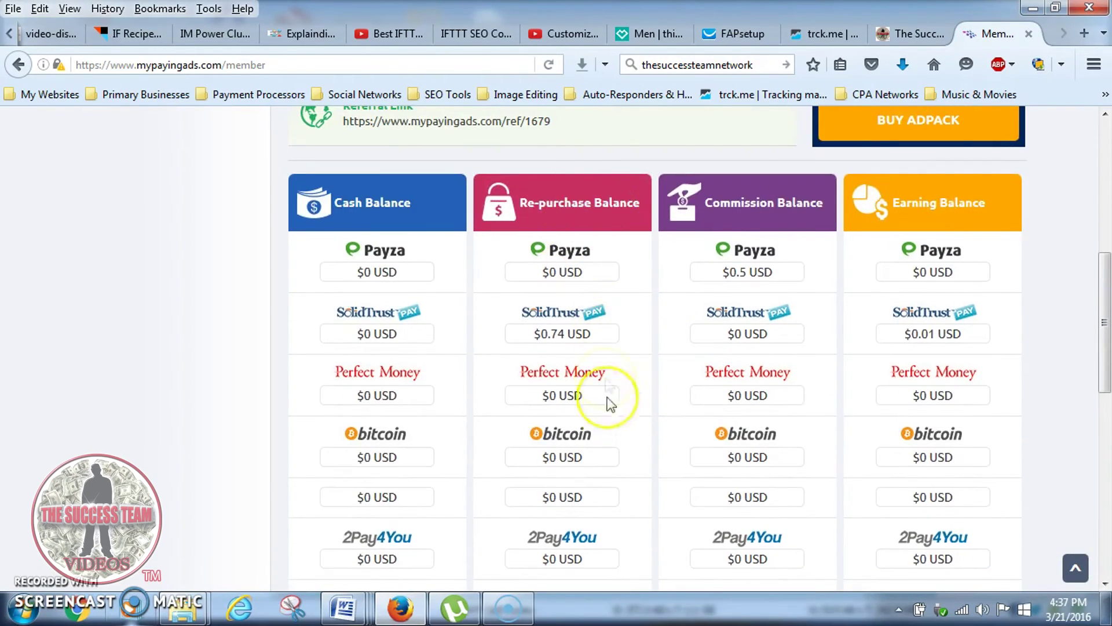
{"action": "scroll", "coordinate": [612, 435], "scroll_direction": "down", "scroll_amount": 2}
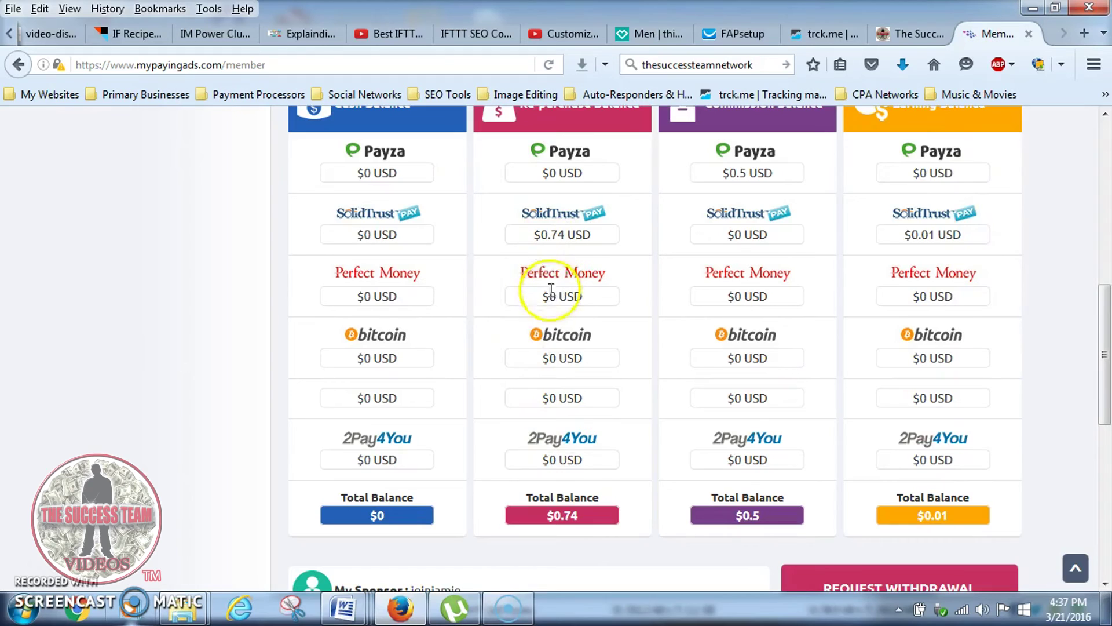
{"action": "scroll", "coordinate": [616, 459], "scroll_direction": "down", "scroll_amount": 5}
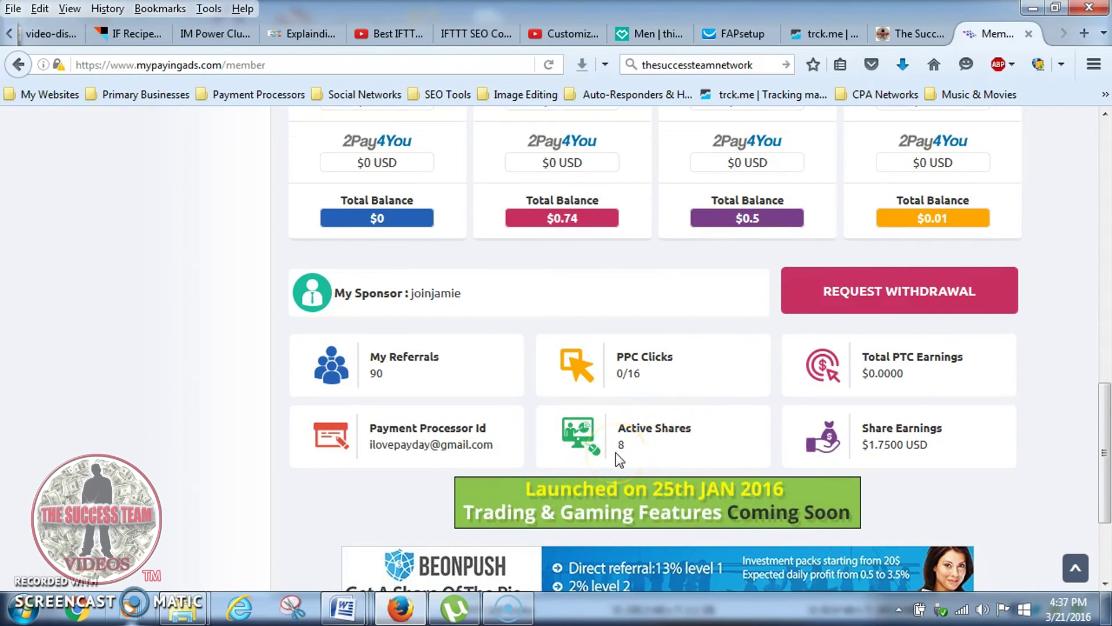
{"action": "scroll", "coordinate": [616, 453], "scroll_direction": "up", "scroll_amount": 13}
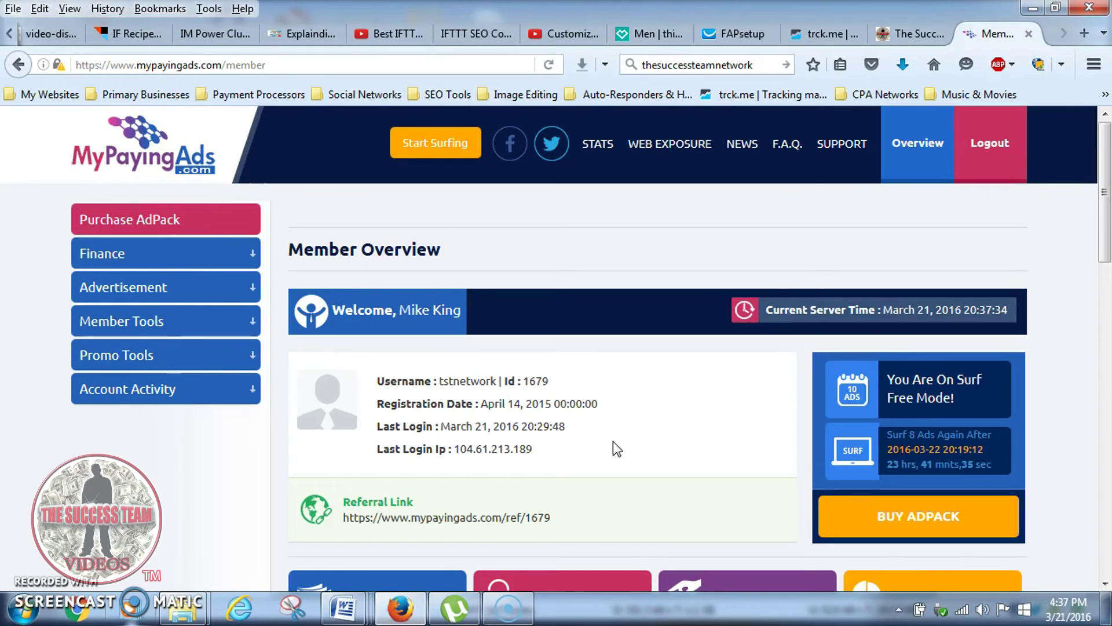
{"action": "left_click", "coordinate": [614, 453]}
{"action": "left_click", "coordinate": [612, 424]}
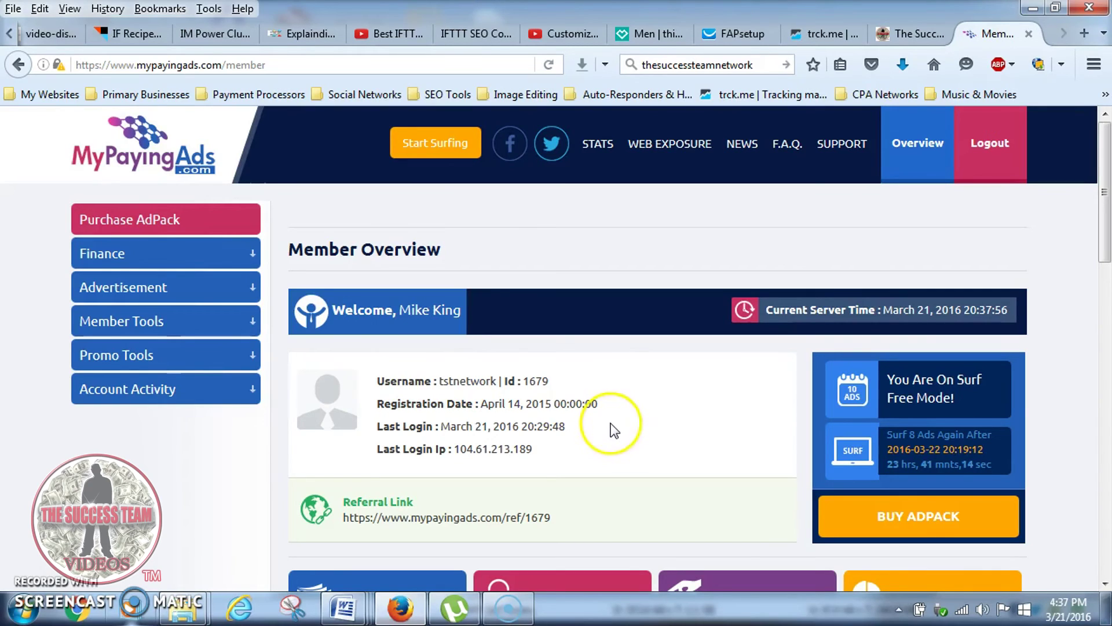